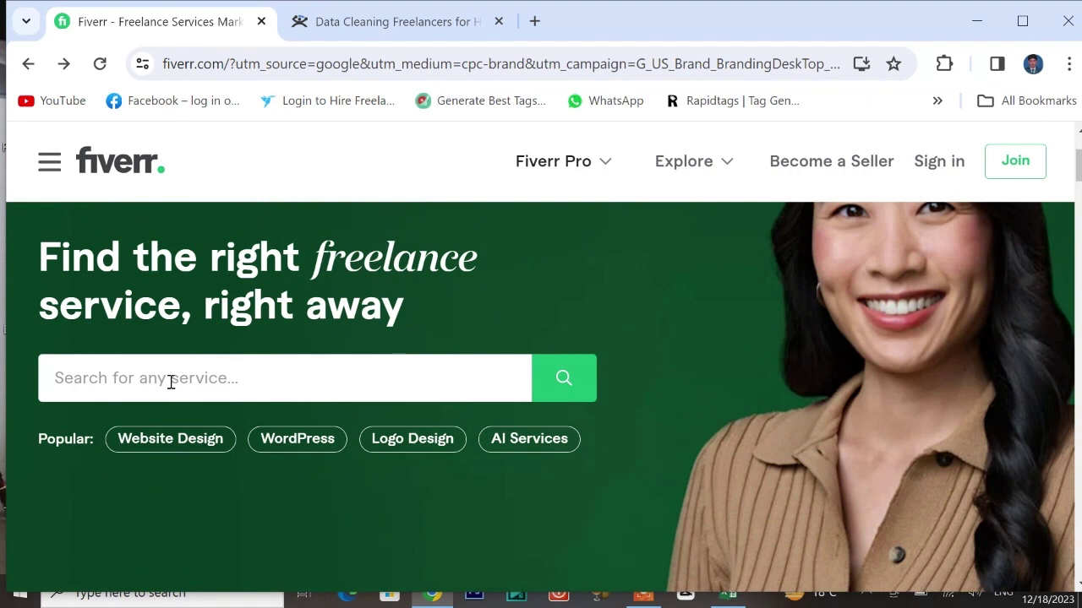
Step: Search Fiverr for 'excel data cleaning' services using the 'data clea' suggestion
left_click(171, 382)
type("data clea")
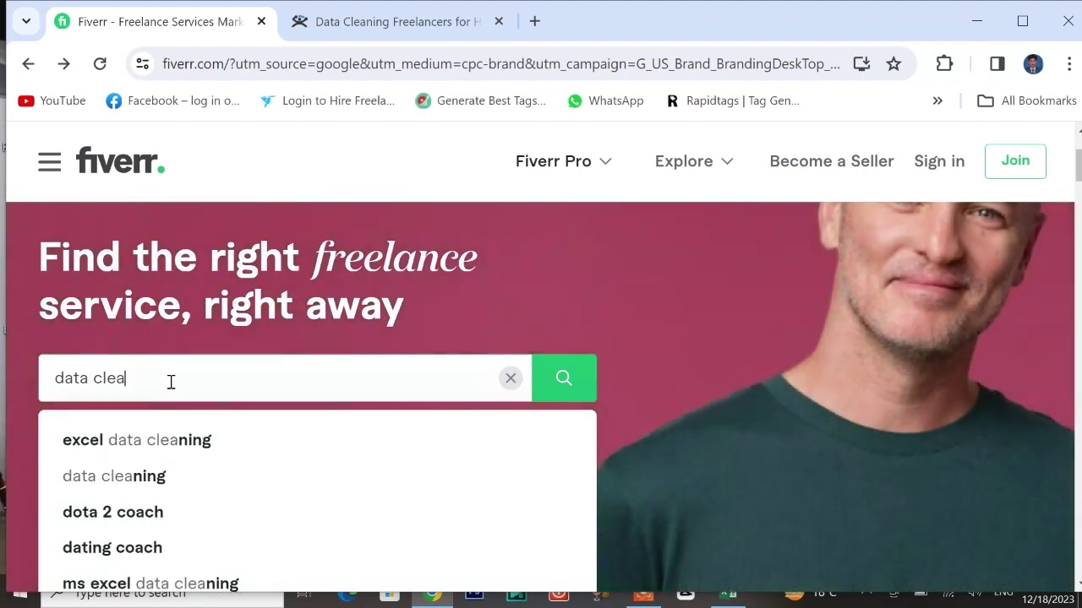
left_click(114, 440)
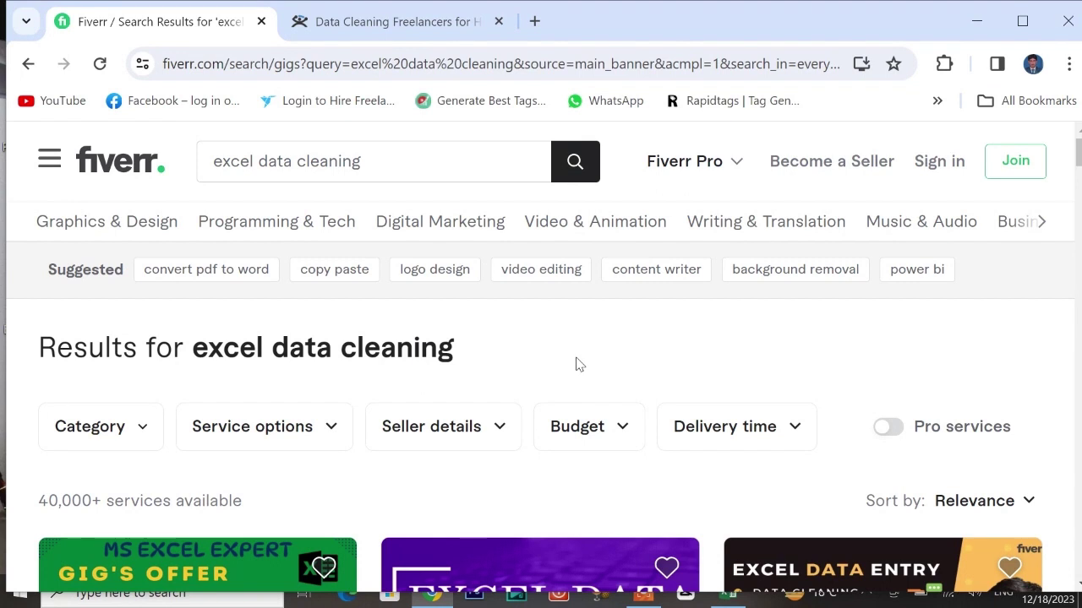
Step: Open the 'I will separate, clean, merge the data in ms excel' gig from the results
left_click(328, 162)
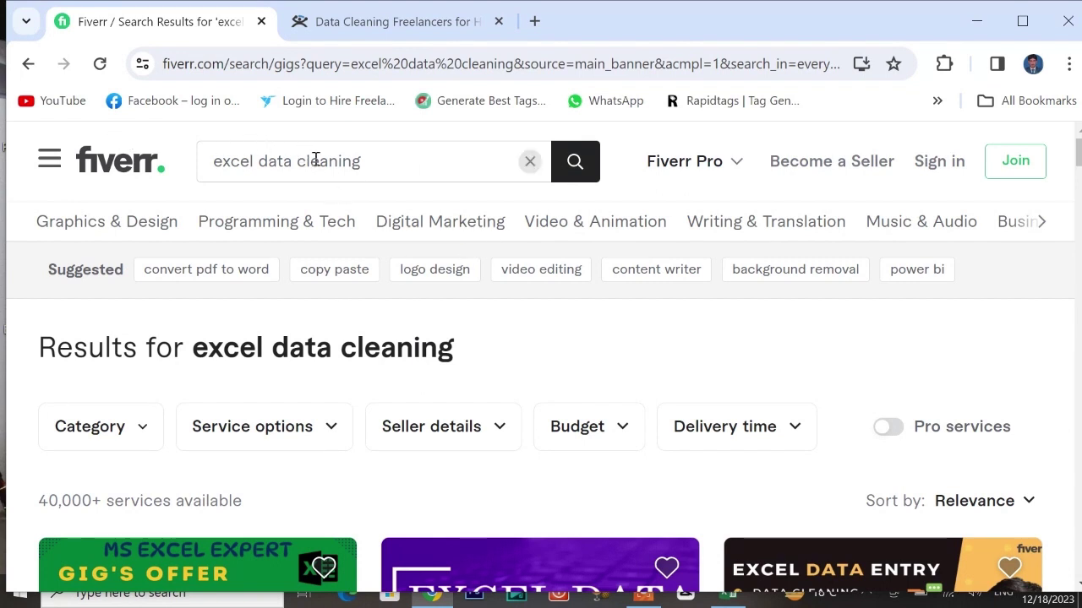
scroll(541, 355, "down", 2)
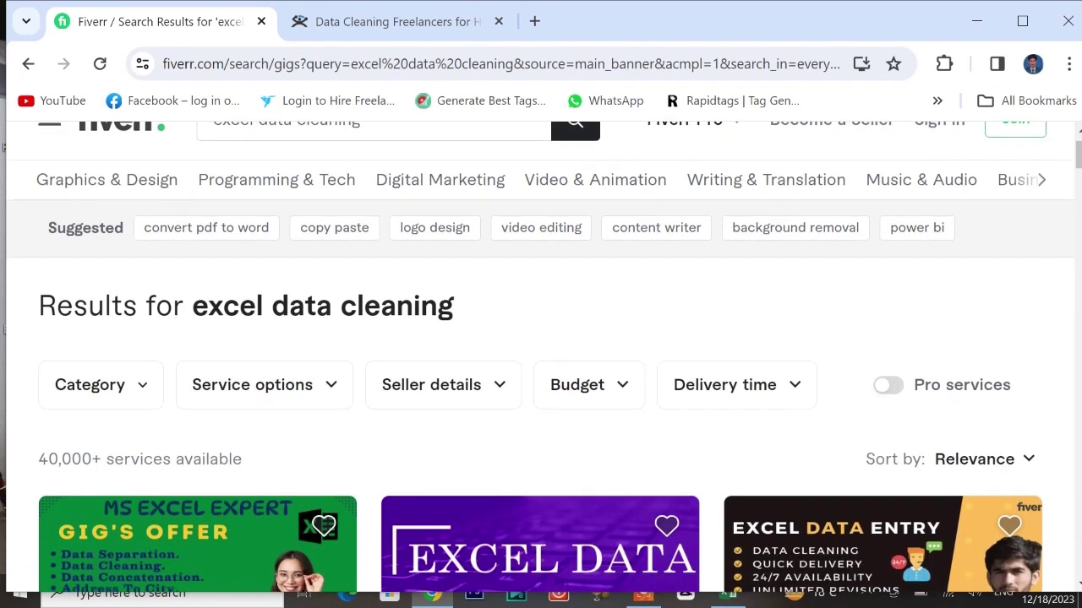
scroll(541, 355, "down", 2)
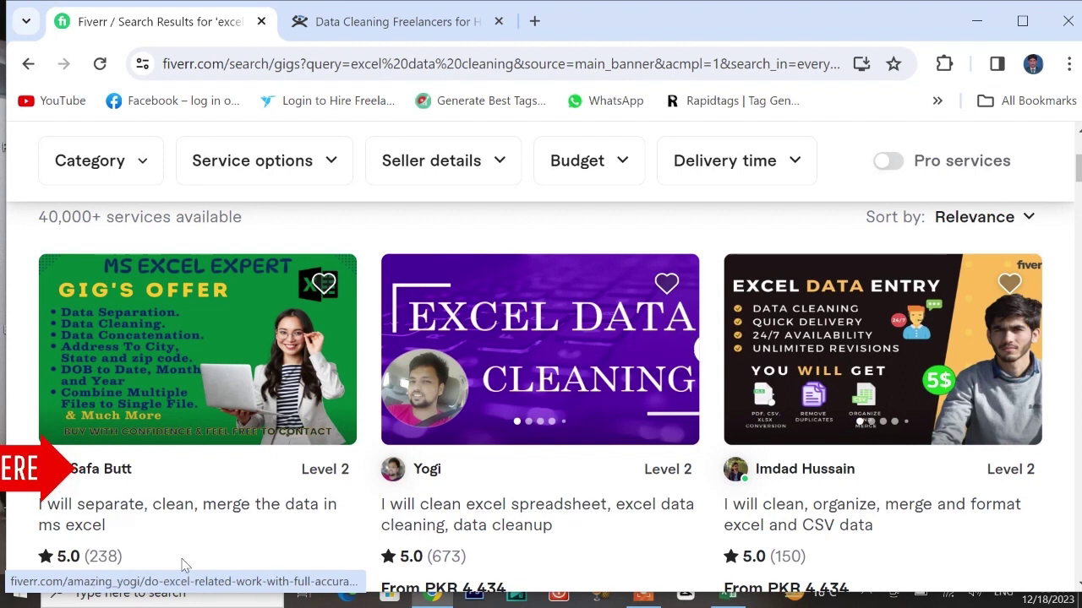
scroll(229, 544, "down", 1)
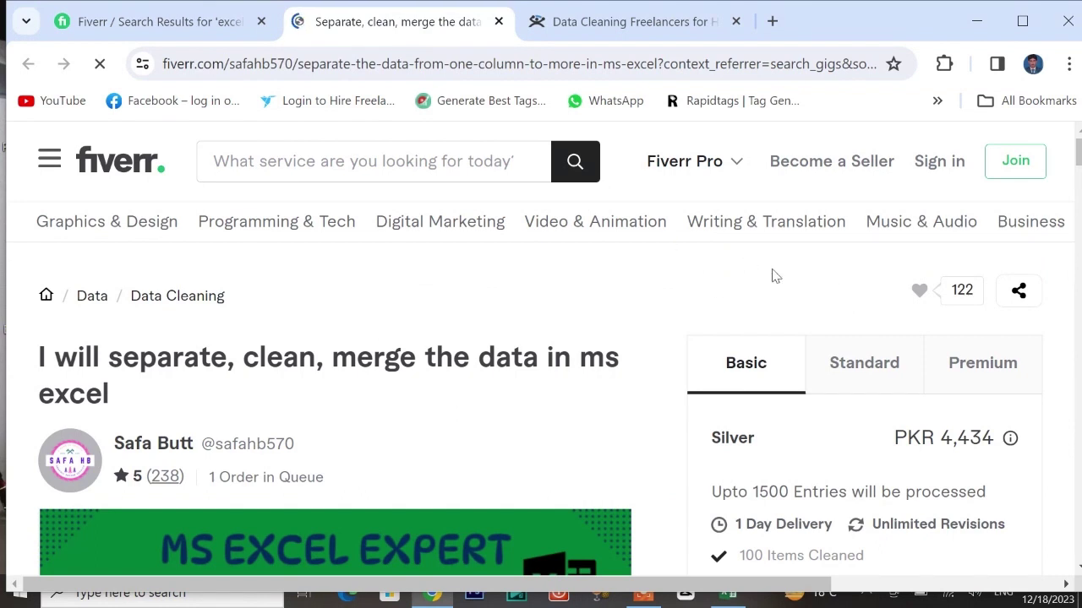
Step: Compare the gig's Standard and Premium packages, ending on Platinum at PKR 7,390
scroll(775, 276, "down", 3)
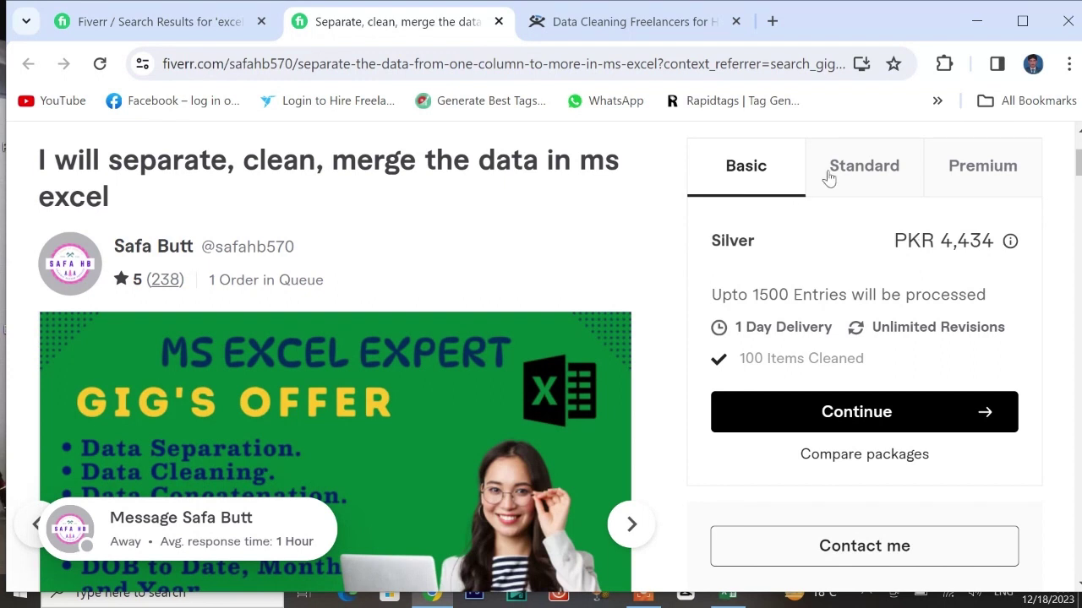
left_click(856, 181)
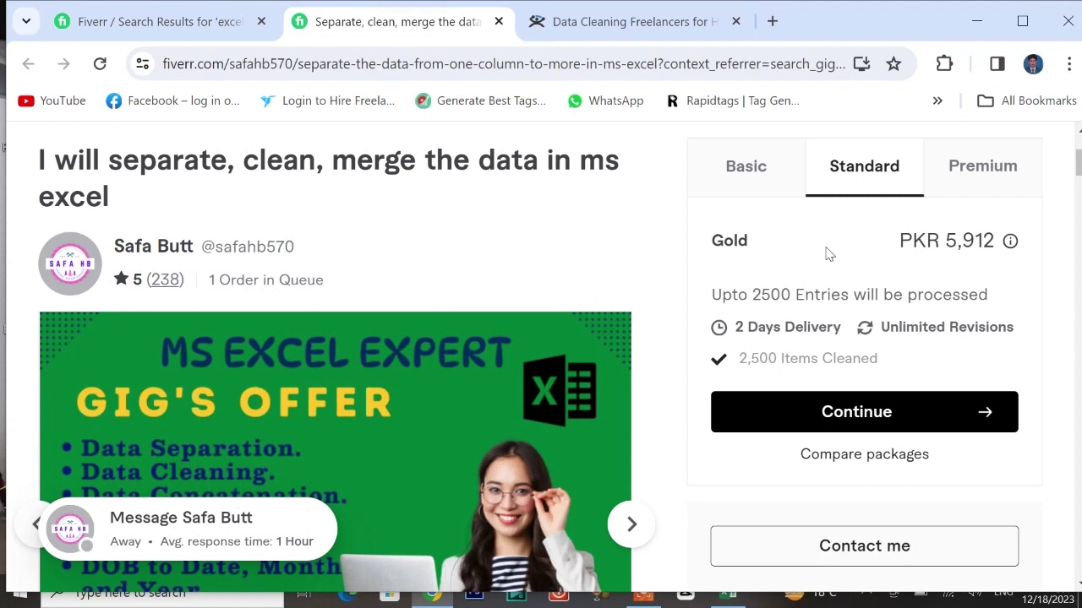
left_click(966, 166)
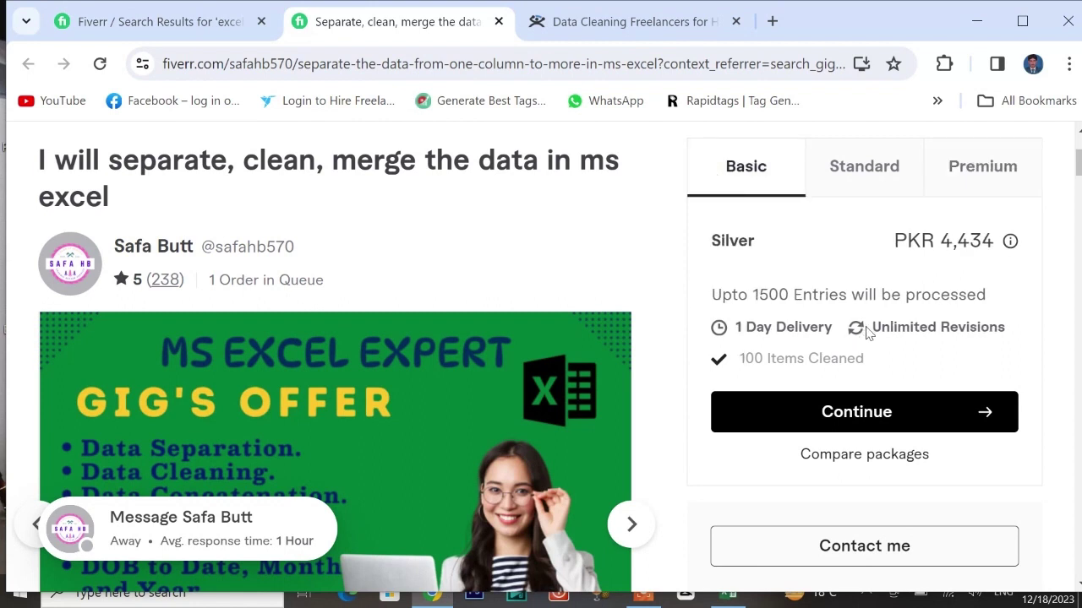
left_click(950, 185)
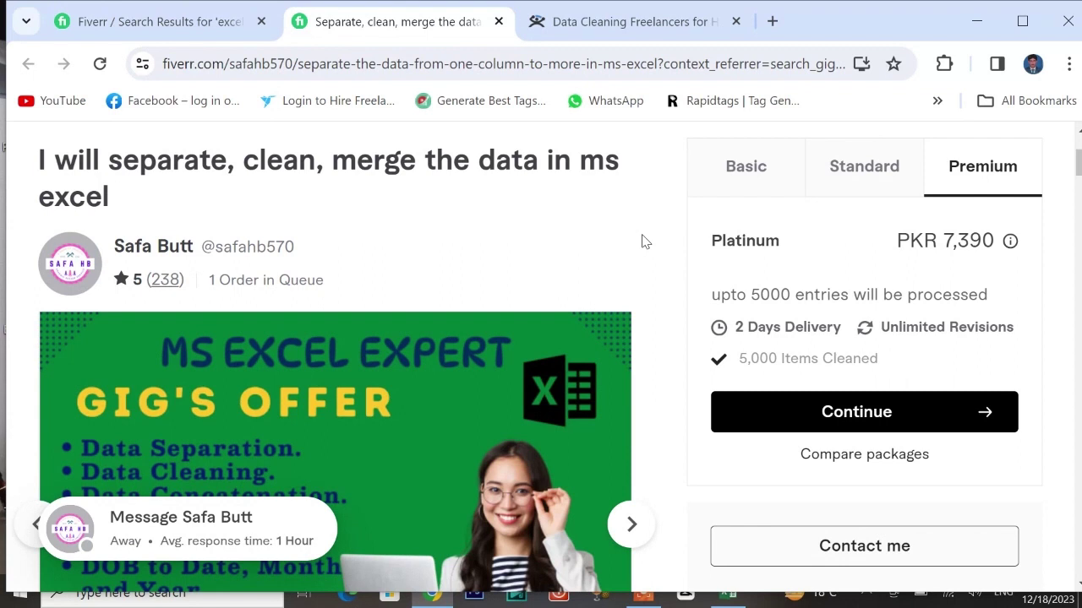
scroll(642, 241, "up", 1)
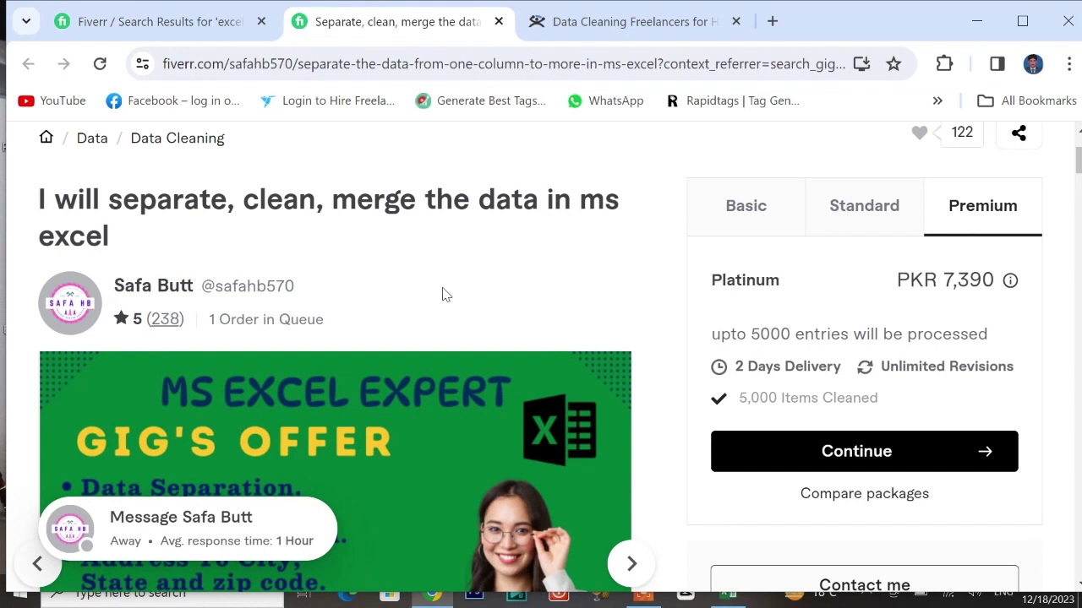
Step: Browse Guru.com's data cleaning freelancers and mark Tinkogroup's $10/hr rate
left_click(591, 21)
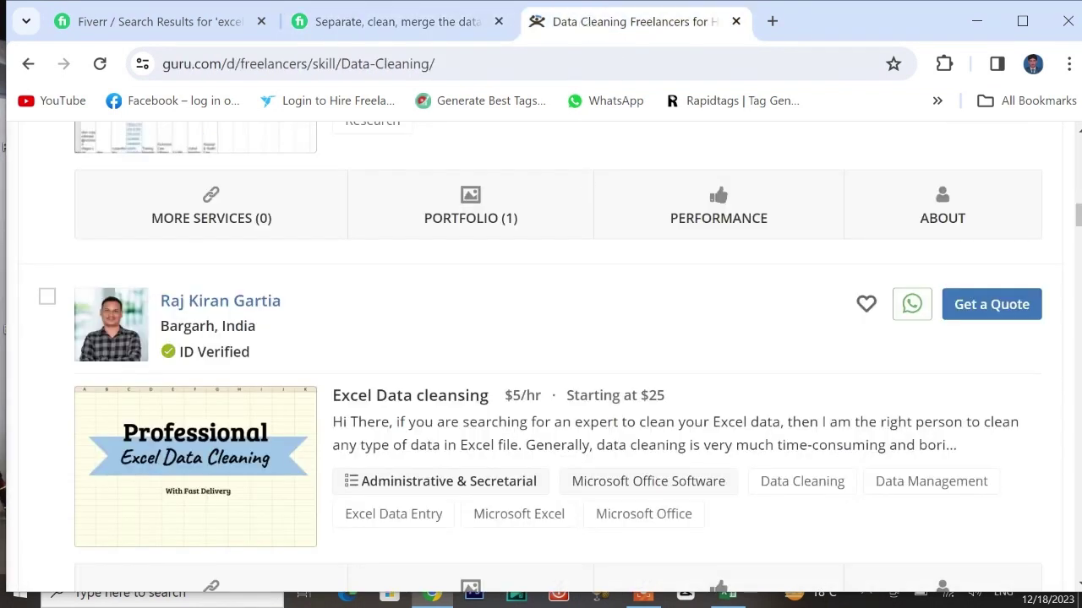
scroll(541, 355, "down", 1)
scroll(541, 355, "up", 3)
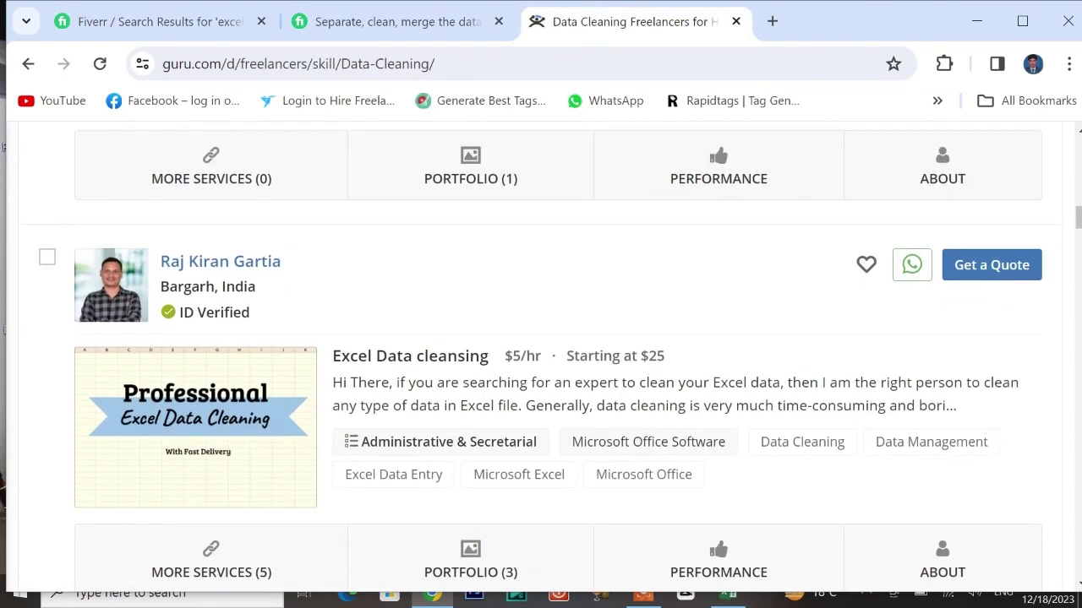
scroll(541, 355, "up", 3)
scroll(541, 355, "up", 1)
scroll(541, 355, "up", 2)
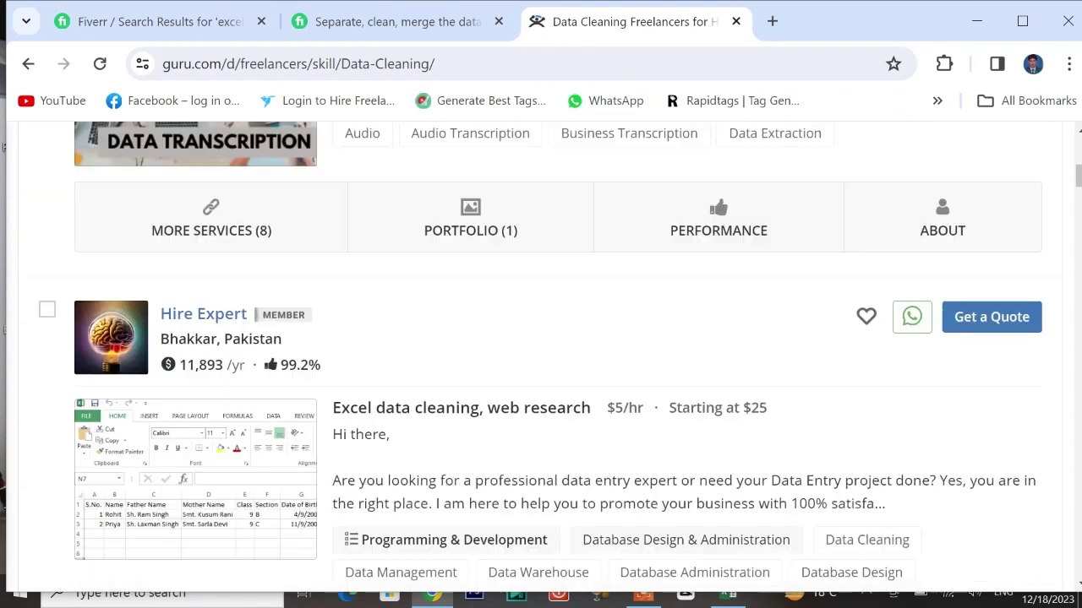
scroll(541, 355, "up", 4)
scroll(589, 252, "down", 1)
scroll(589, 252, "down", 1)
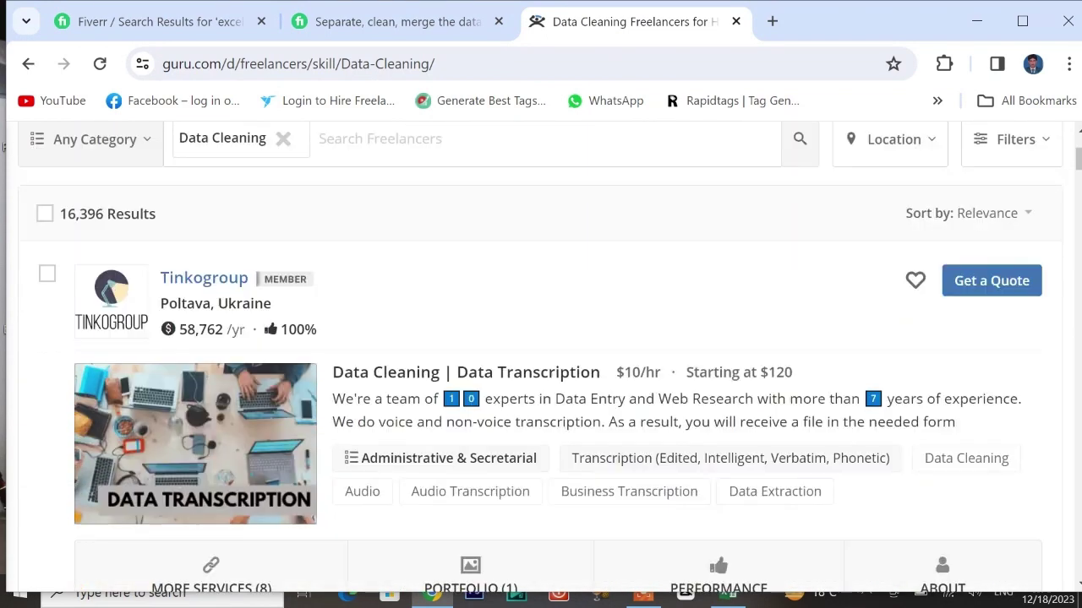
scroll(589, 252, "down", 1)
left_click_drag(659, 213, 652, 228)
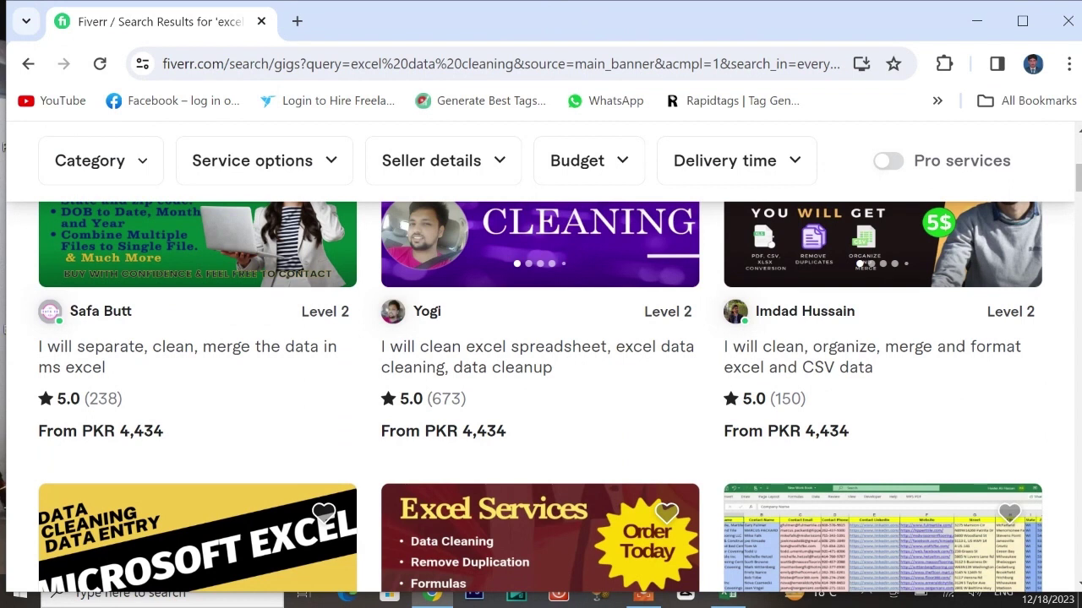
Step: Scroll back up through the Fiverr excel data cleaning results
scroll(541, 380, "up", 4)
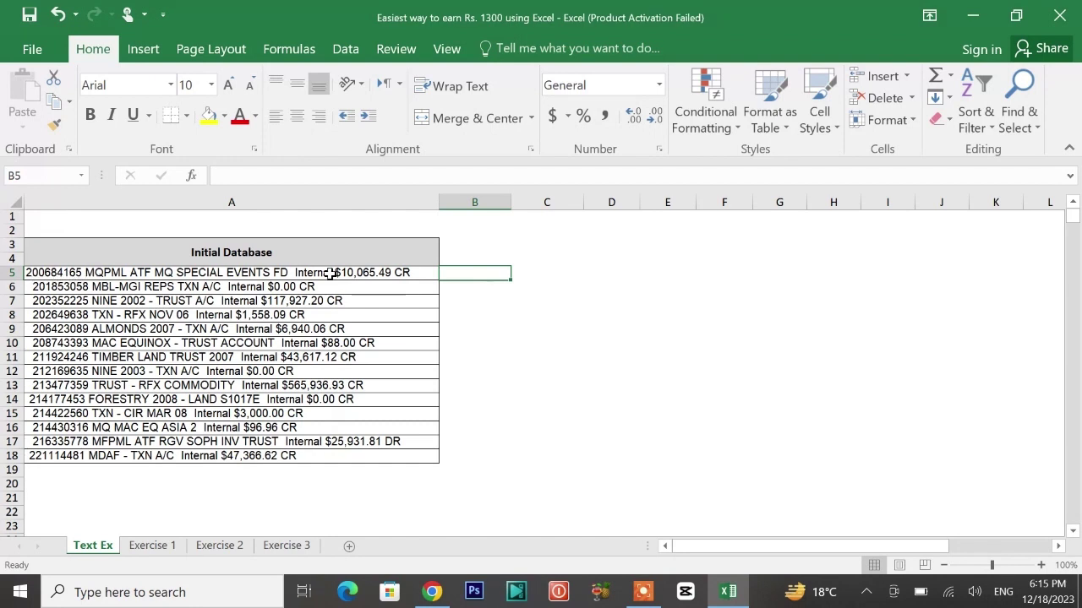
Step: Enter 200684165 in B5 and Flash Fill the account numbers down B5:B18
double_click(468, 274)
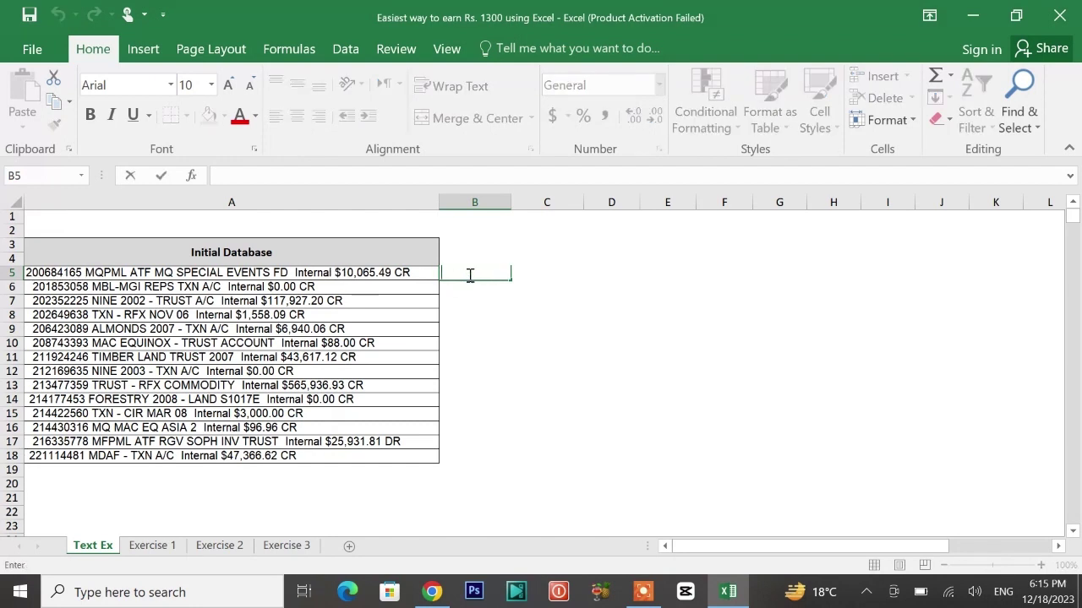
type("200684")
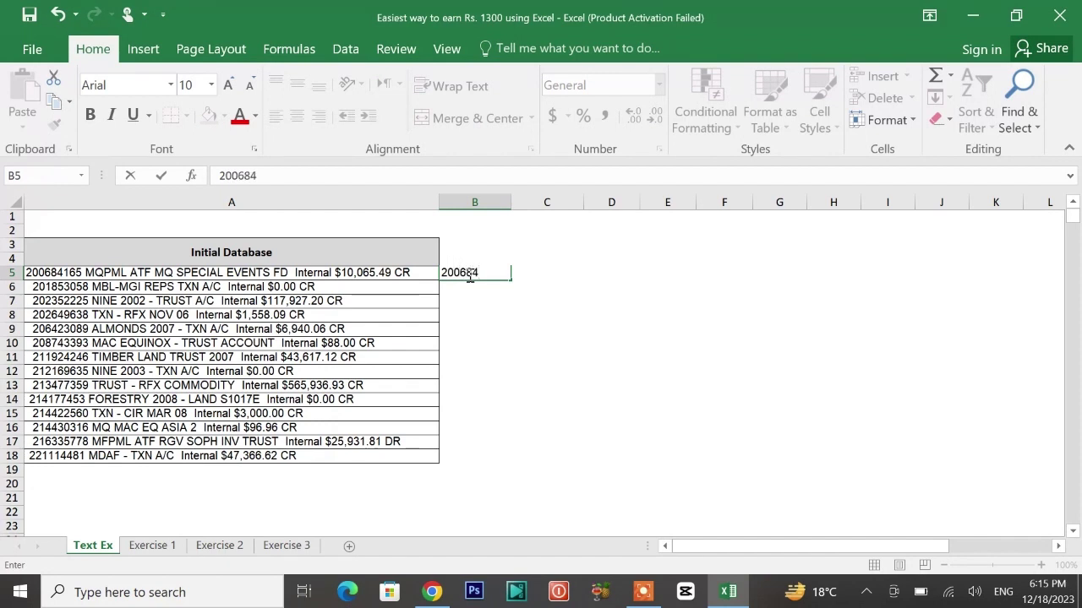
type("165")
left_click(459, 294)
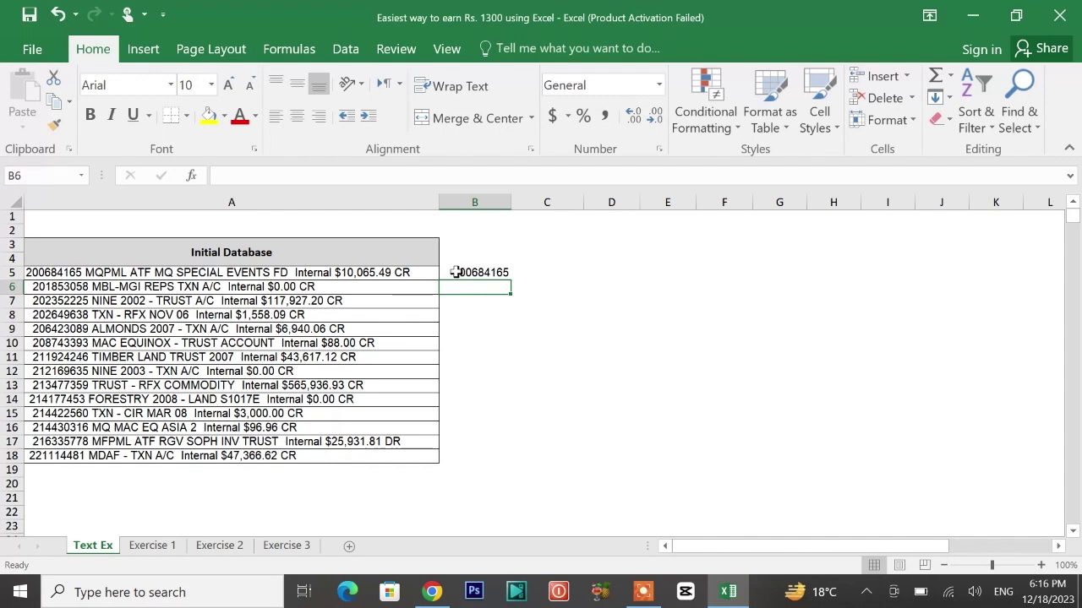
left_click(457, 272)
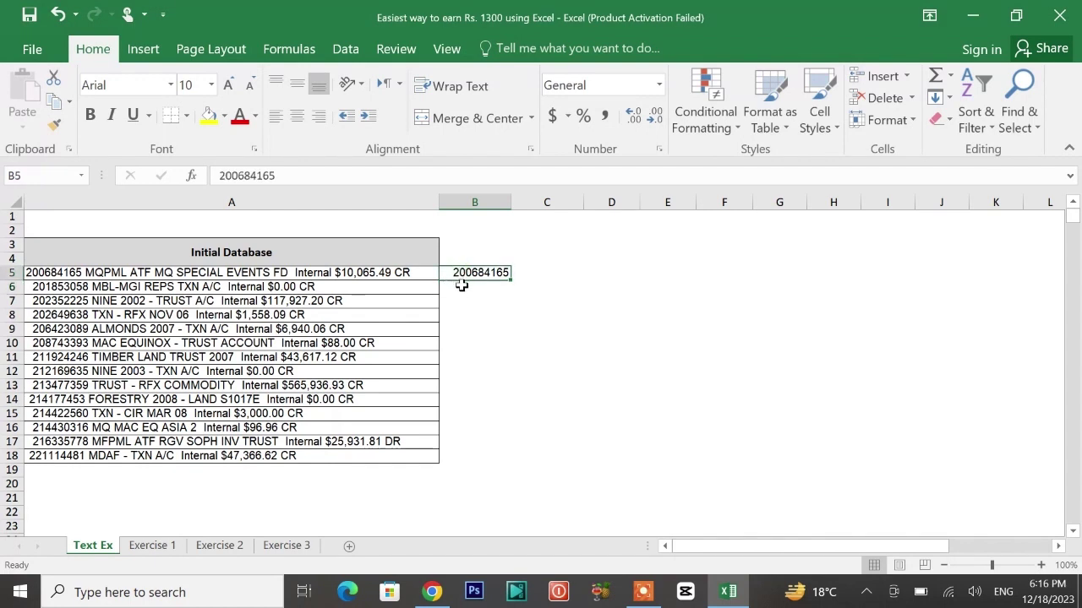
left_click(462, 285)
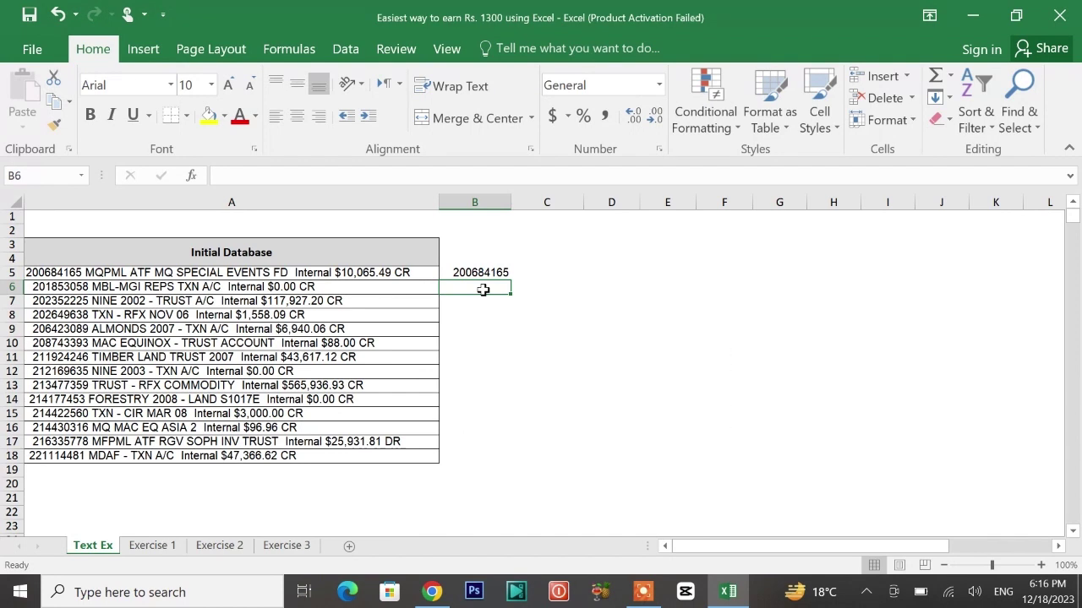
key("ctrl+e")
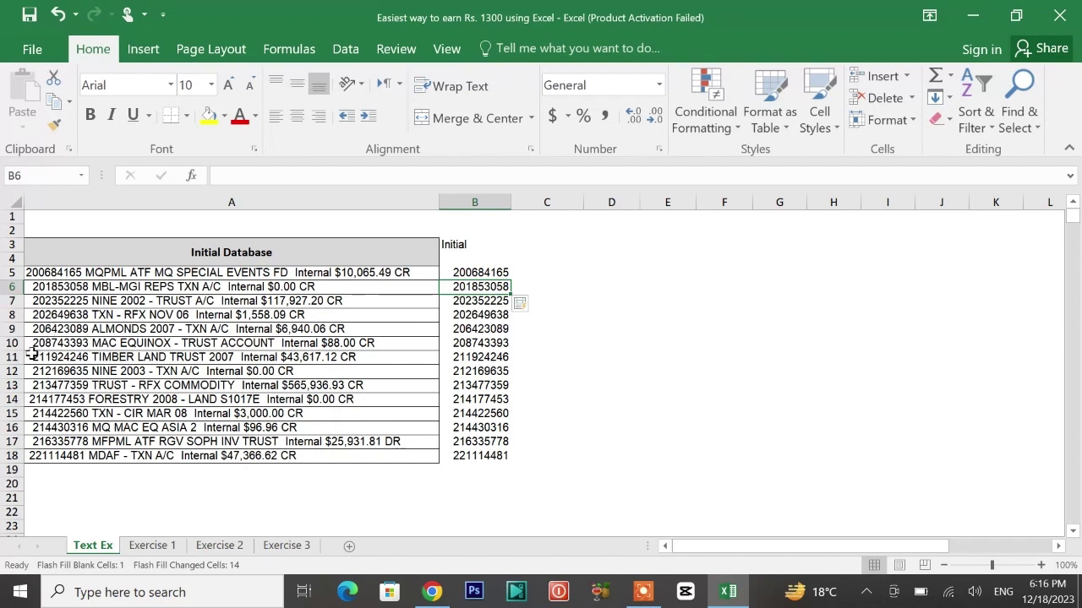
left_click(469, 302)
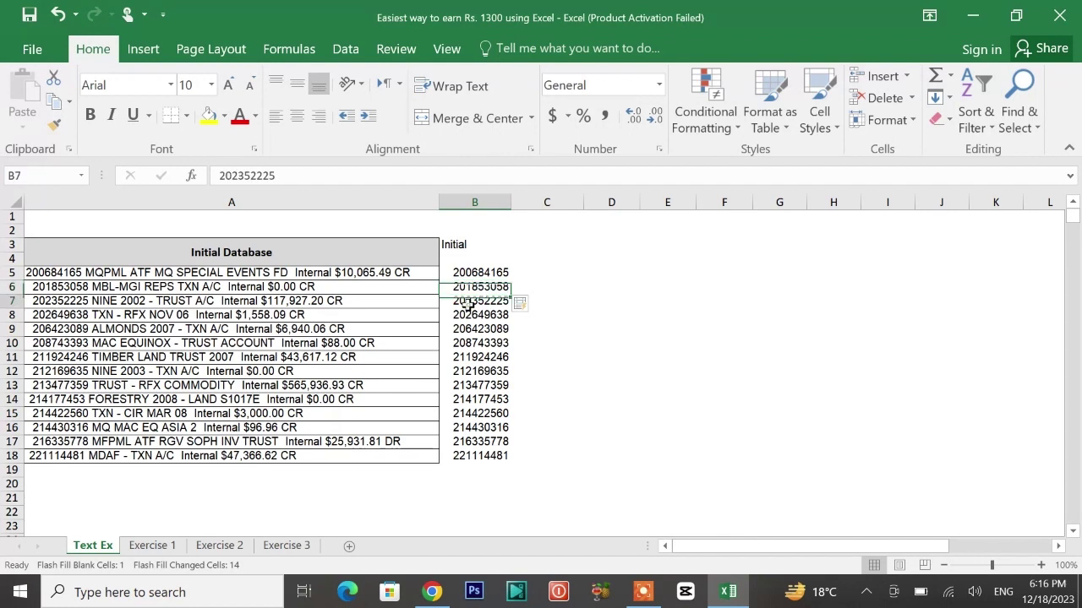
left_click(462, 317)
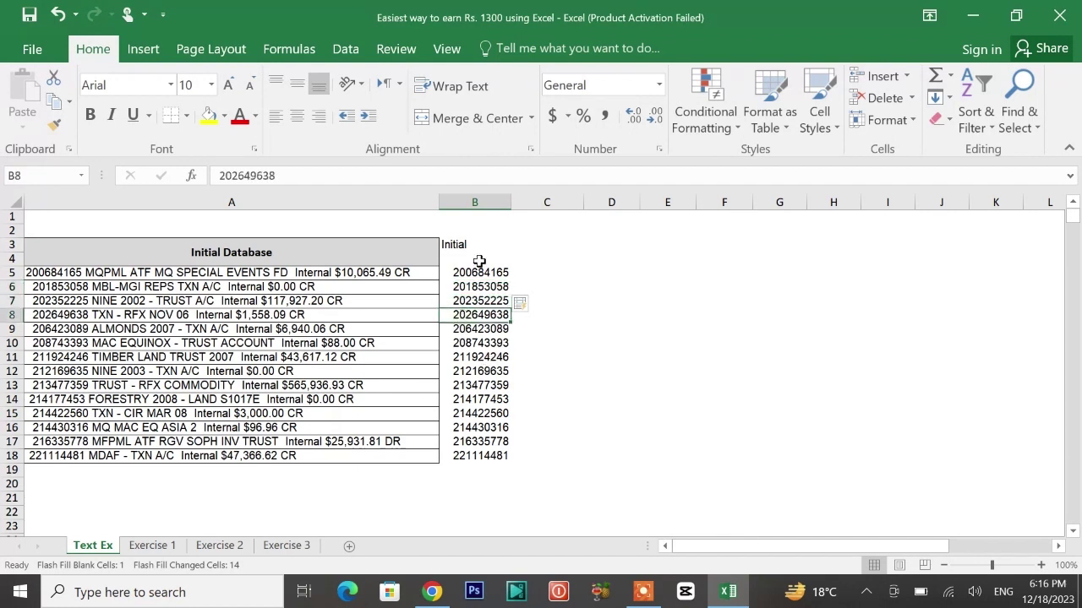
left_click(496, 273)
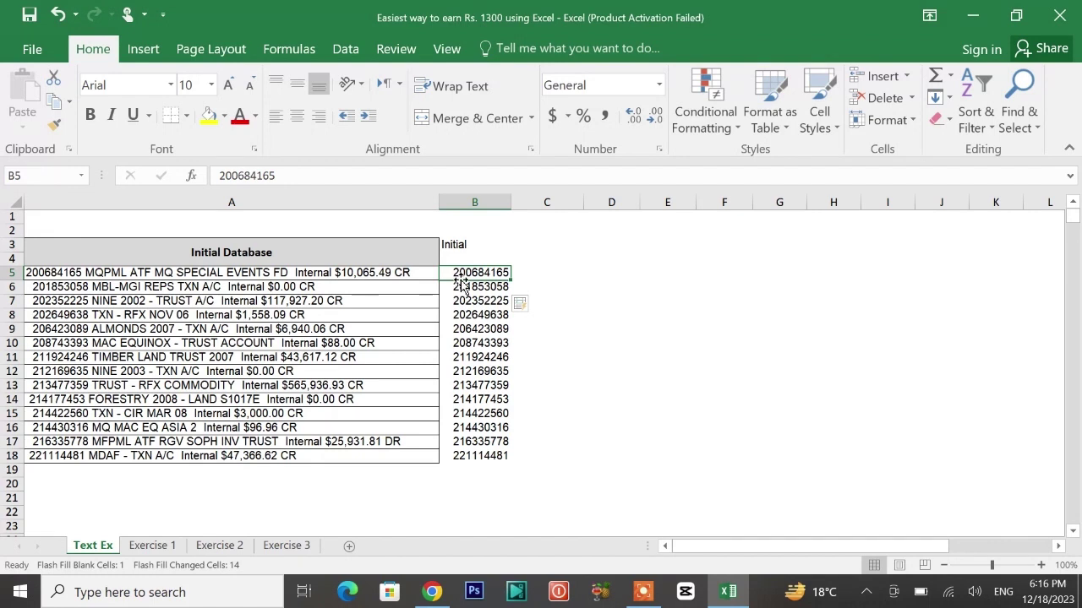
left_click(470, 288)
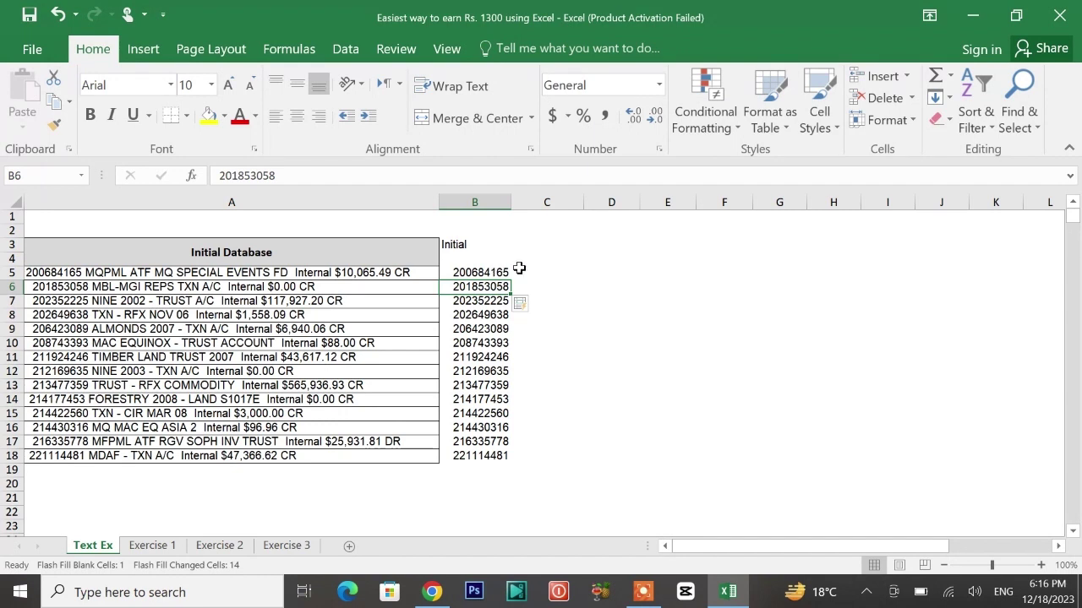
left_click(529, 272)
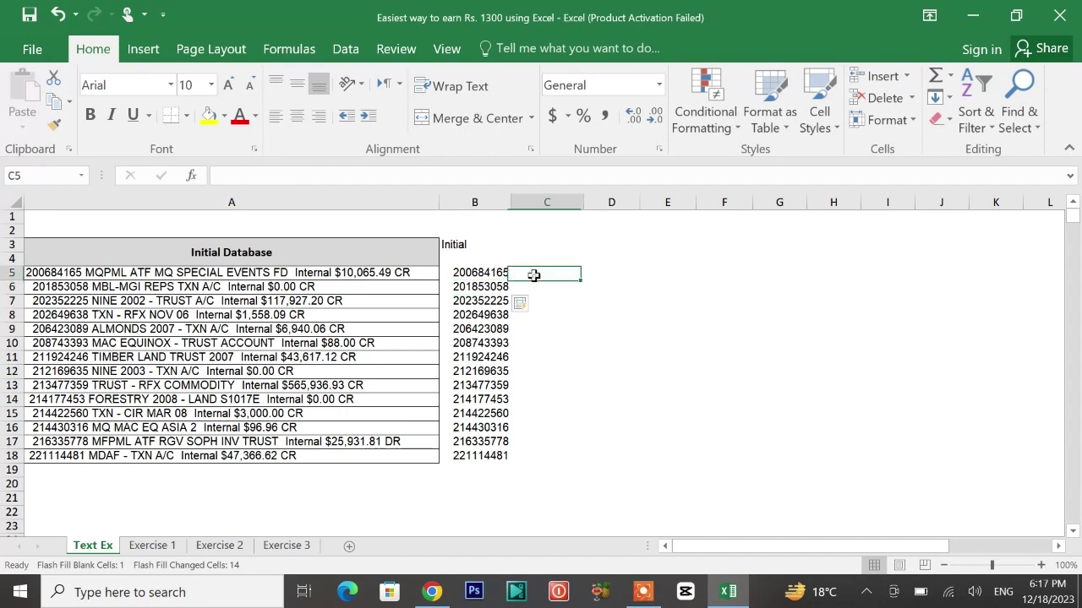
left_click(488, 278)
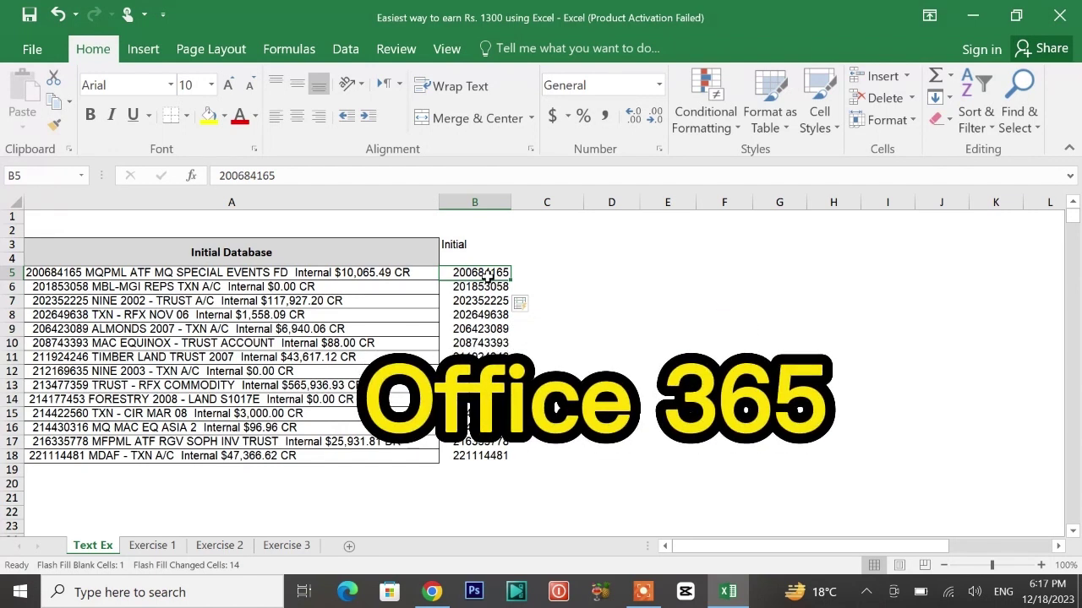
left_click(529, 278)
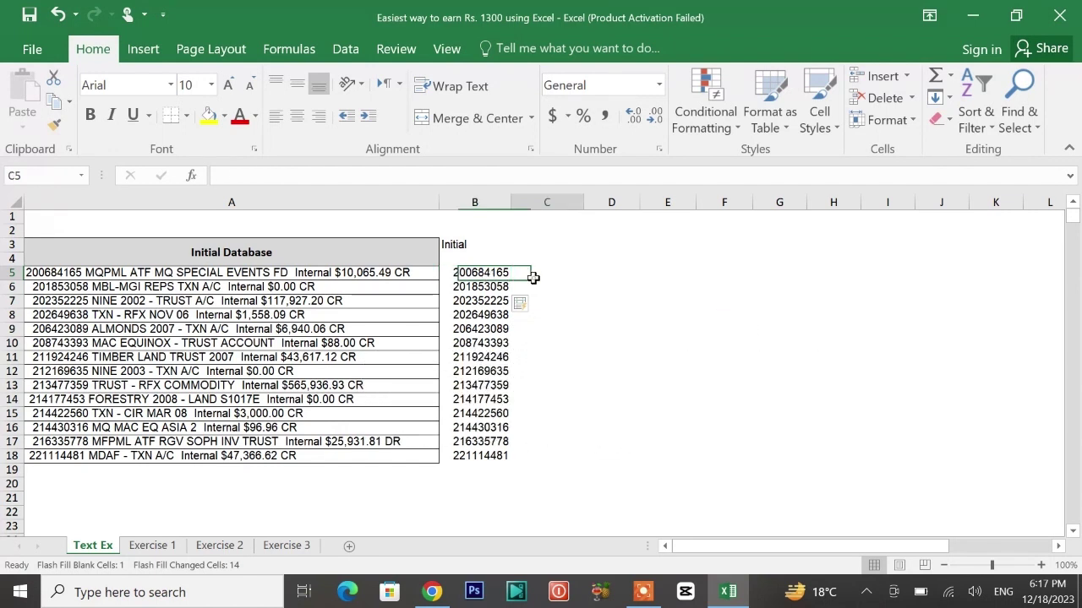
left_click(474, 278)
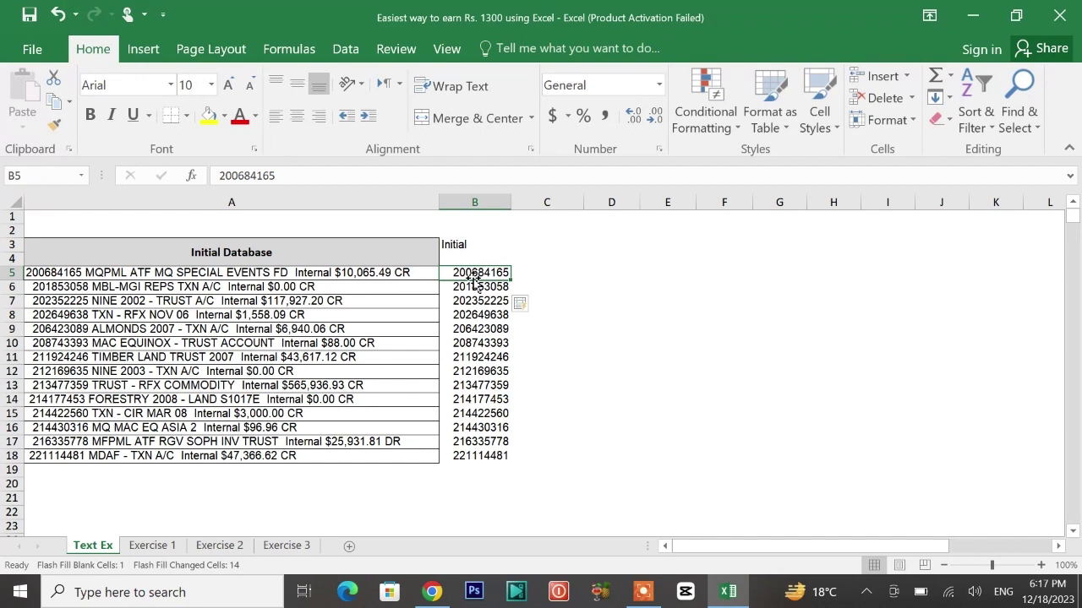
left_click(529, 277)
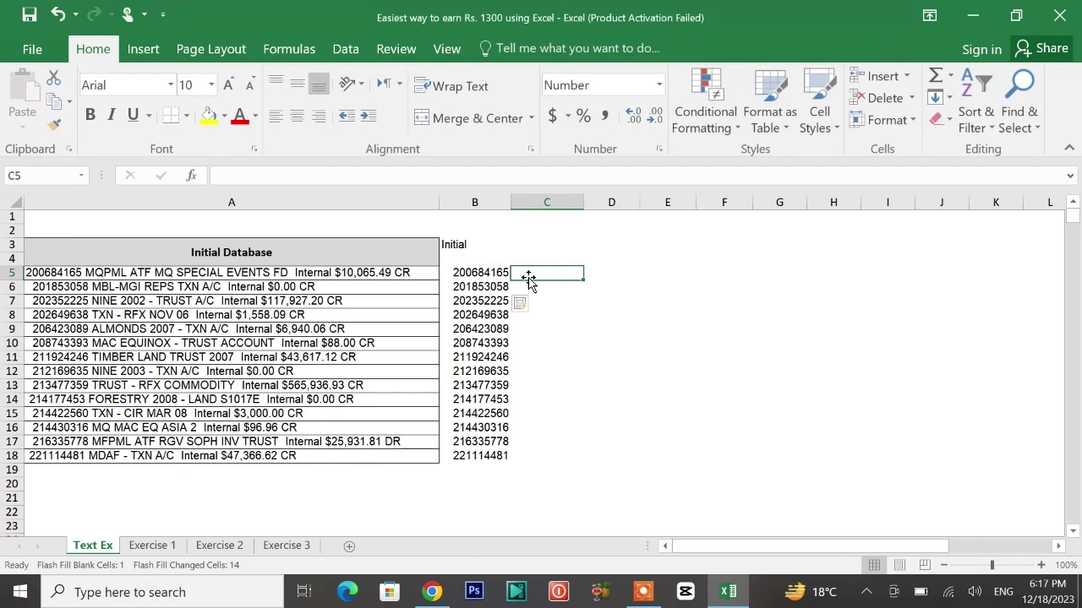
left_click(478, 275)
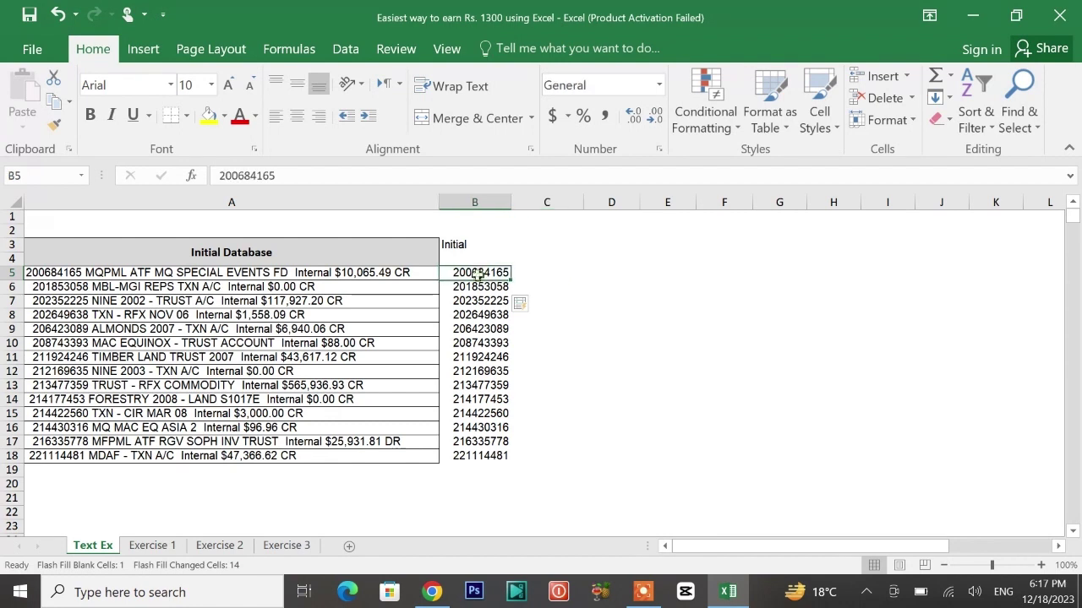
left_click(558, 273)
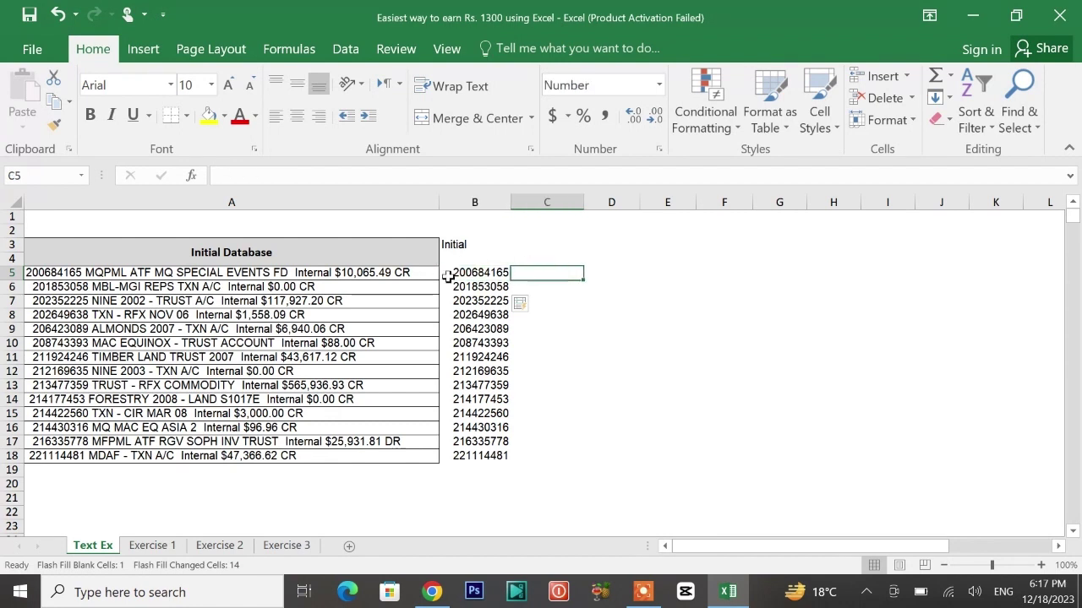
left_click(359, 277)
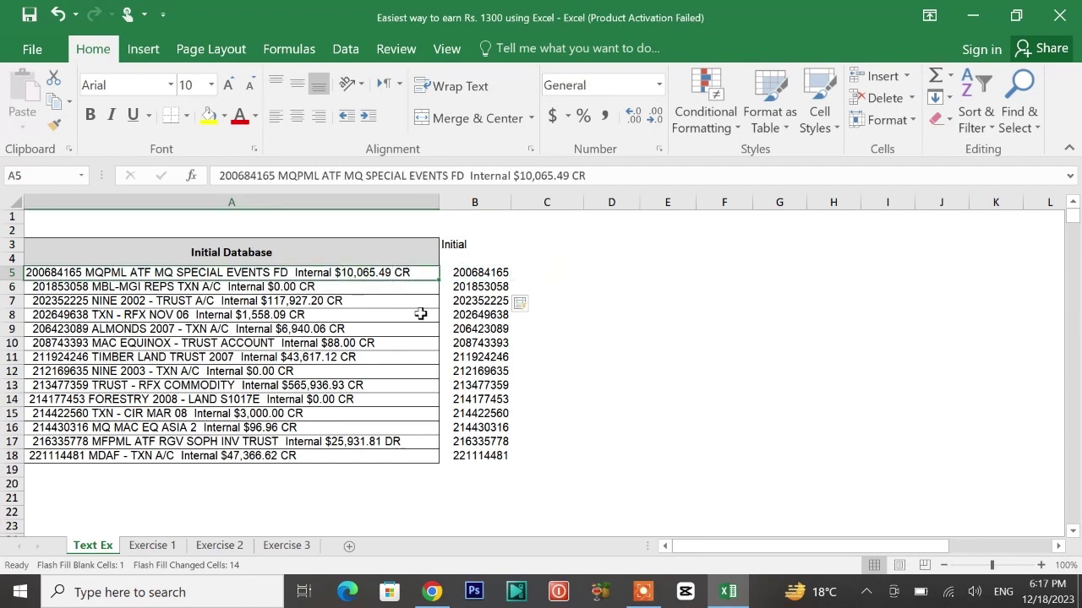
Step: Enter 10,065.49 in C5 and Flash Fill the dollar amounts down column C
left_click(531, 280)
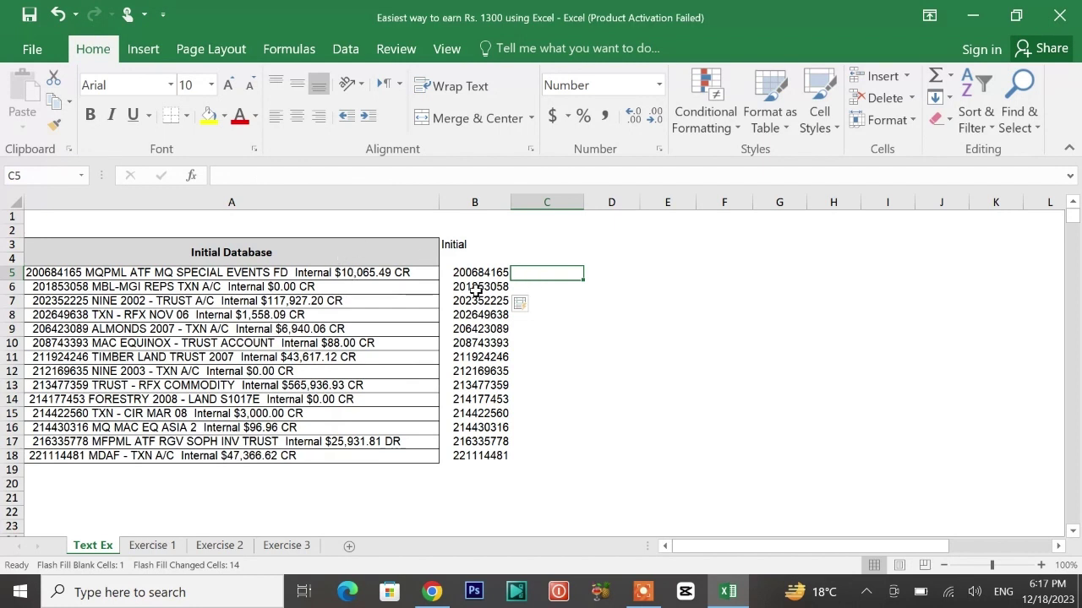
double_click(547, 271)
type("10,")
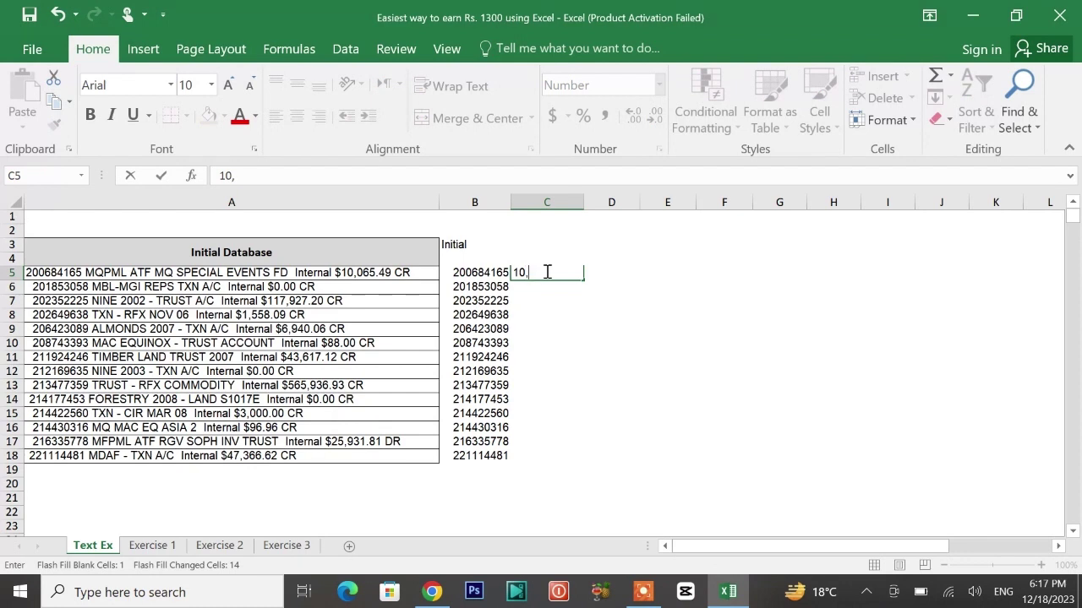
type("065.49")
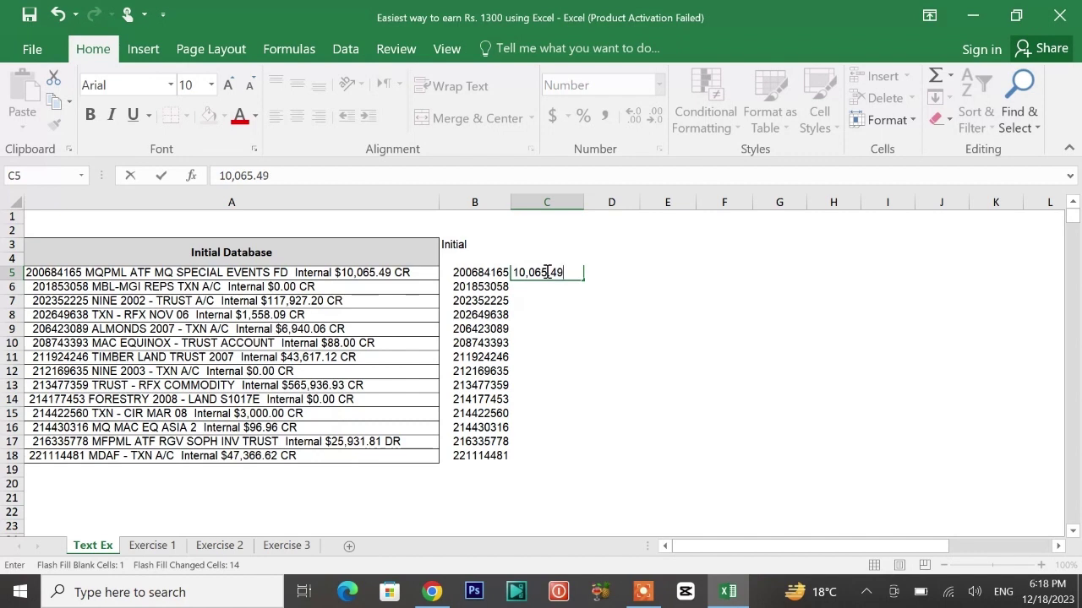
key("ctrl+Return")
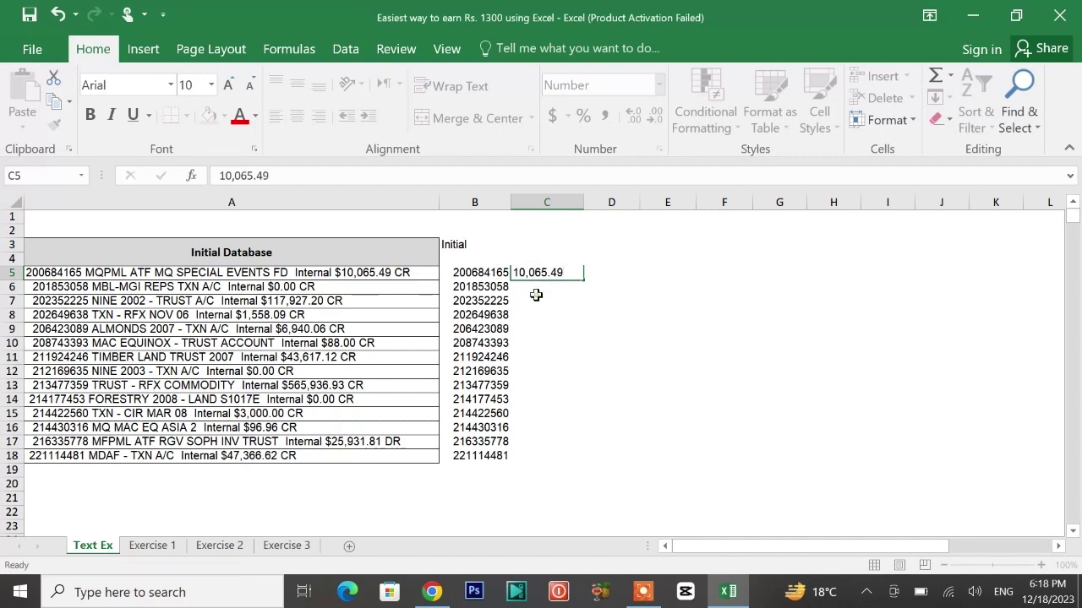
key("Return")
left_click(534, 274)
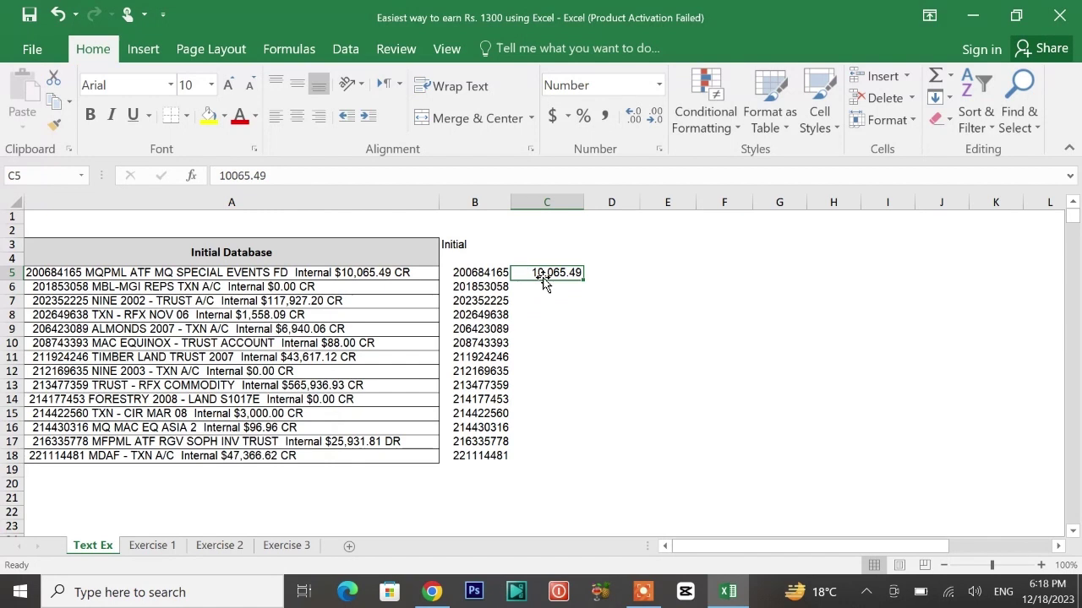
key("Return")
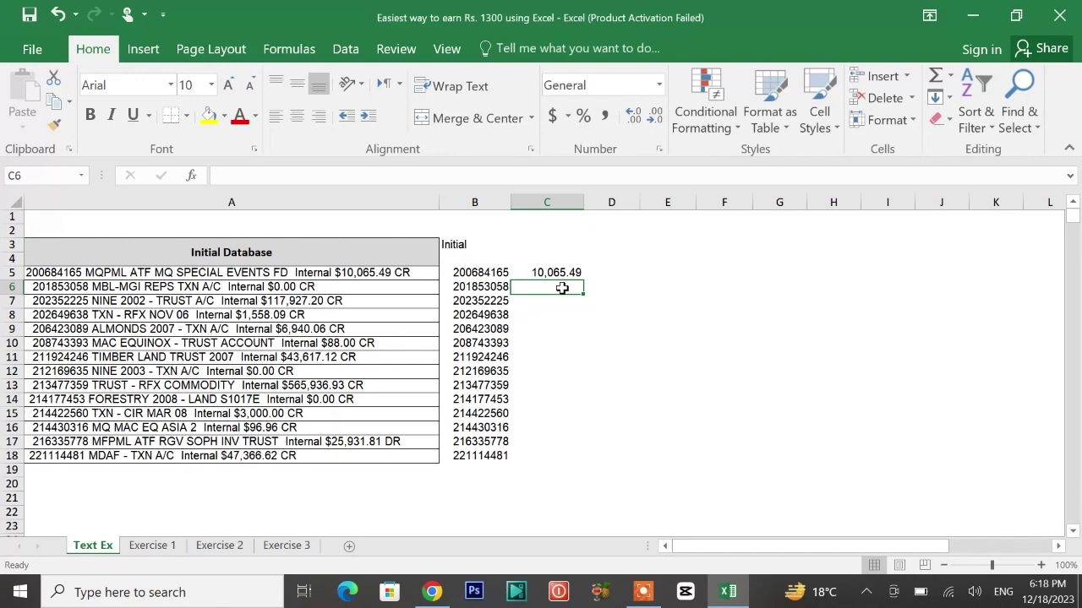
key("ctrl+e")
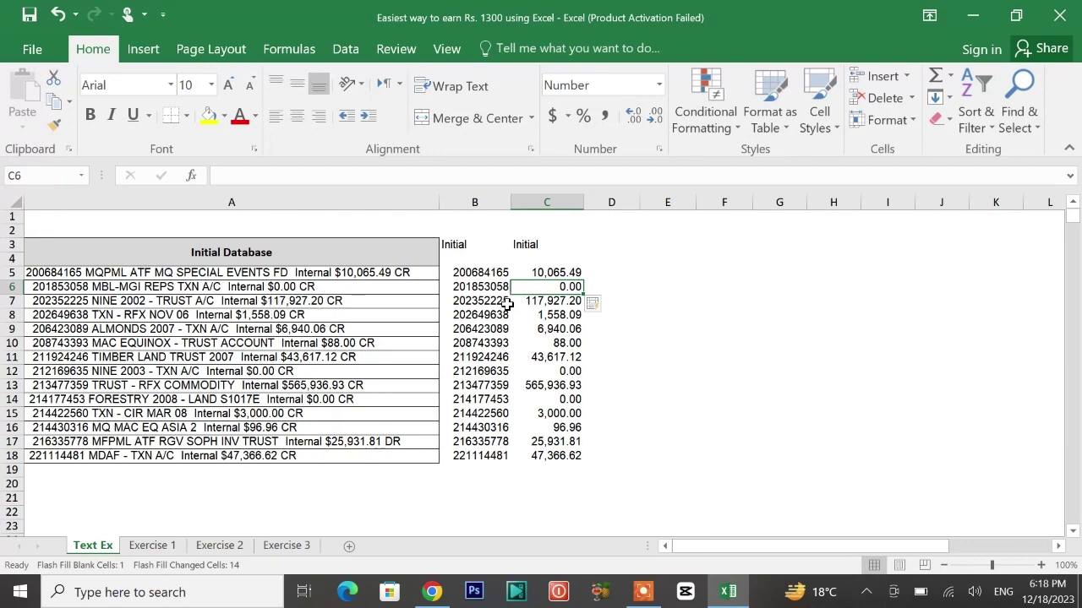
left_click(610, 273)
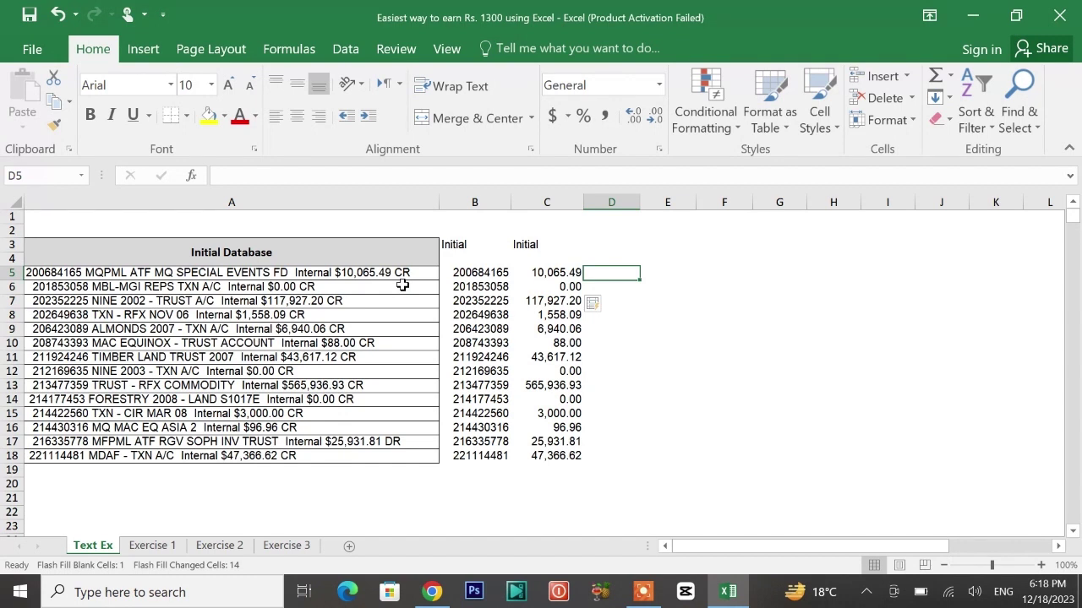
Step: Enter CR in D5 and Flash Fill the CR/DR markers down column D
double_click(613, 274)
type("CR")
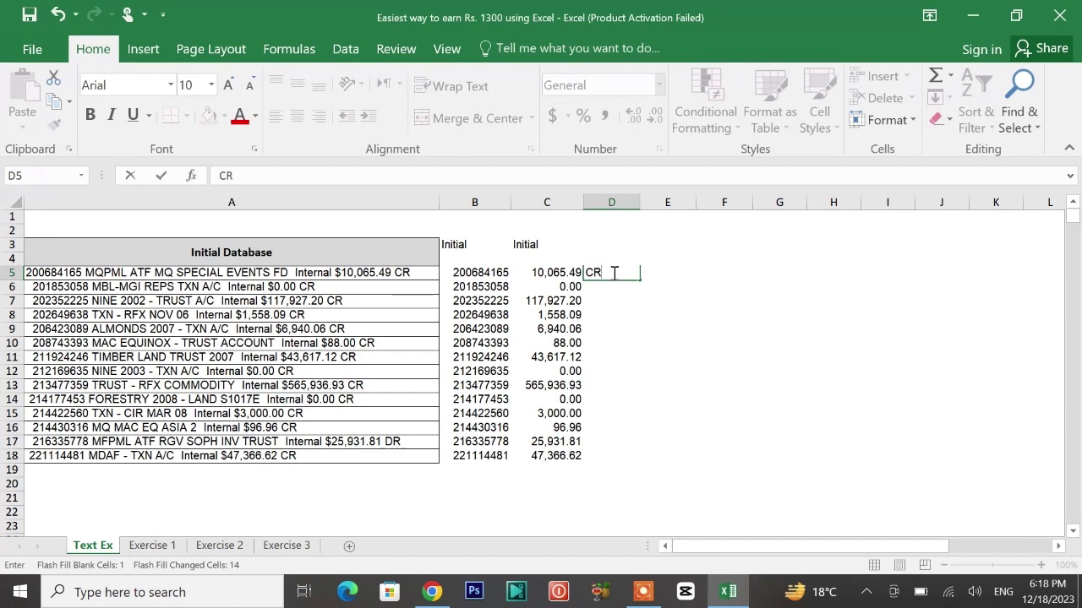
left_click(617, 288)
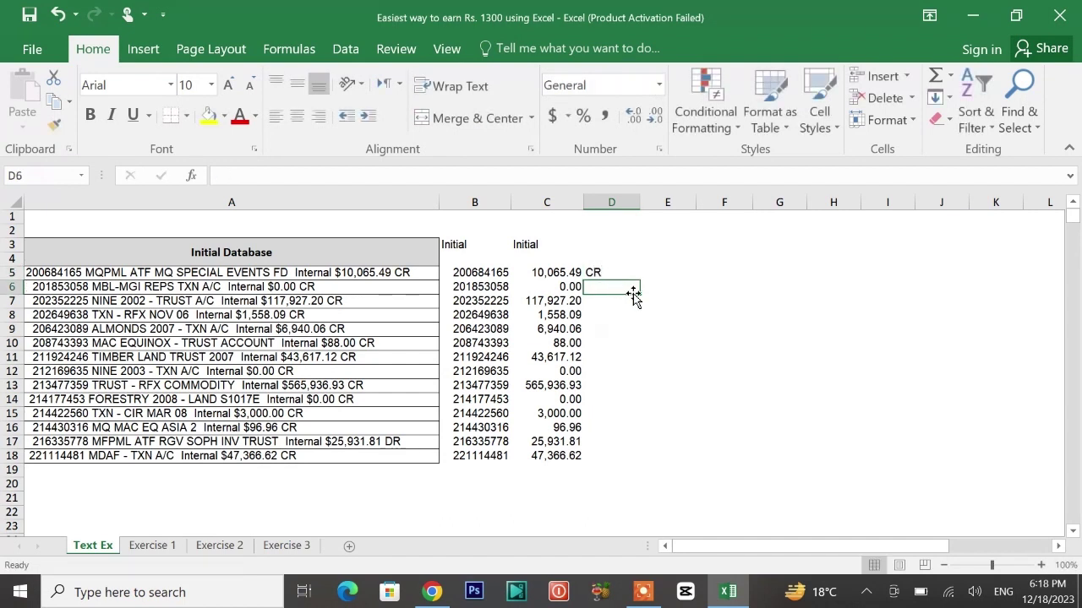
key("ctrl+e")
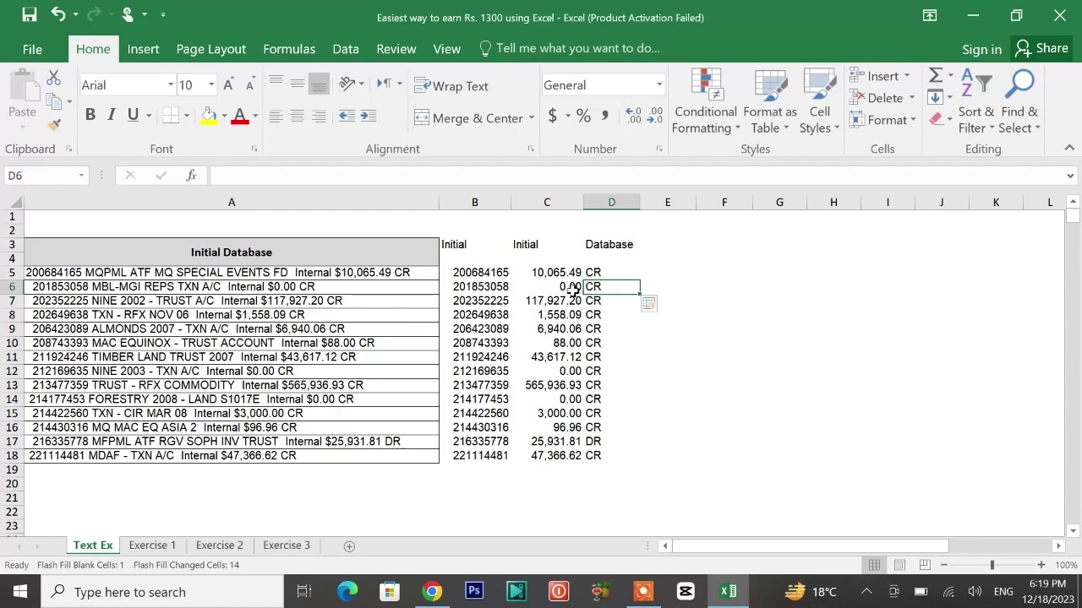
left_click(457, 246)
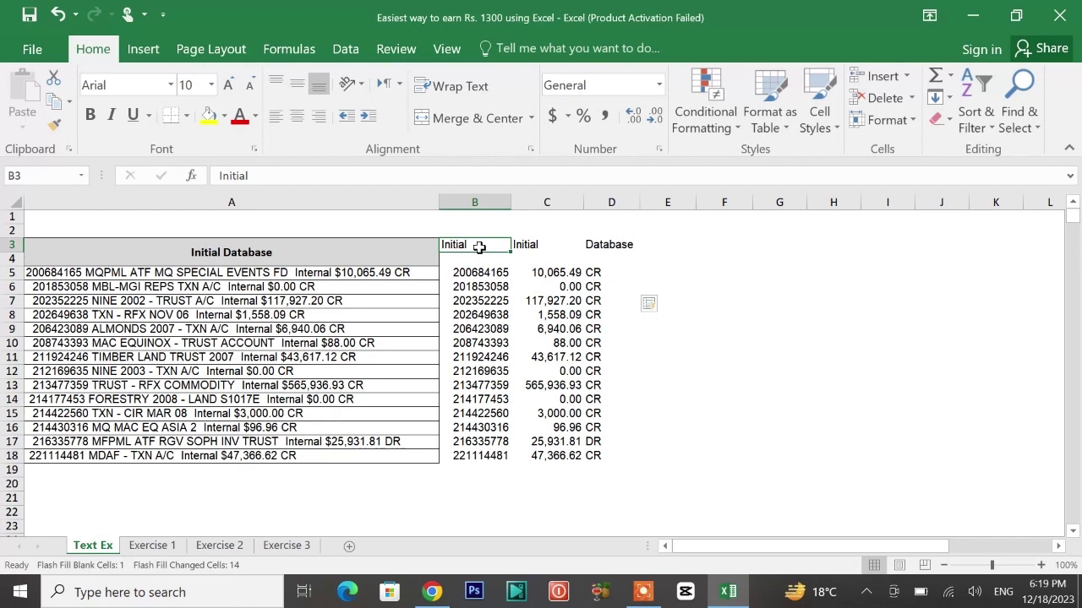
Step: Rename headers B3, C3 and D3 to 'Acc no', 'amount' and 'CR/DR'
double_click(479, 246)
key("BackSpace")
key("BackSpace")
key("BackSpace")
key("BackSpace")
key("BackSpace")
key("BackSpace")
key("BackSpace")
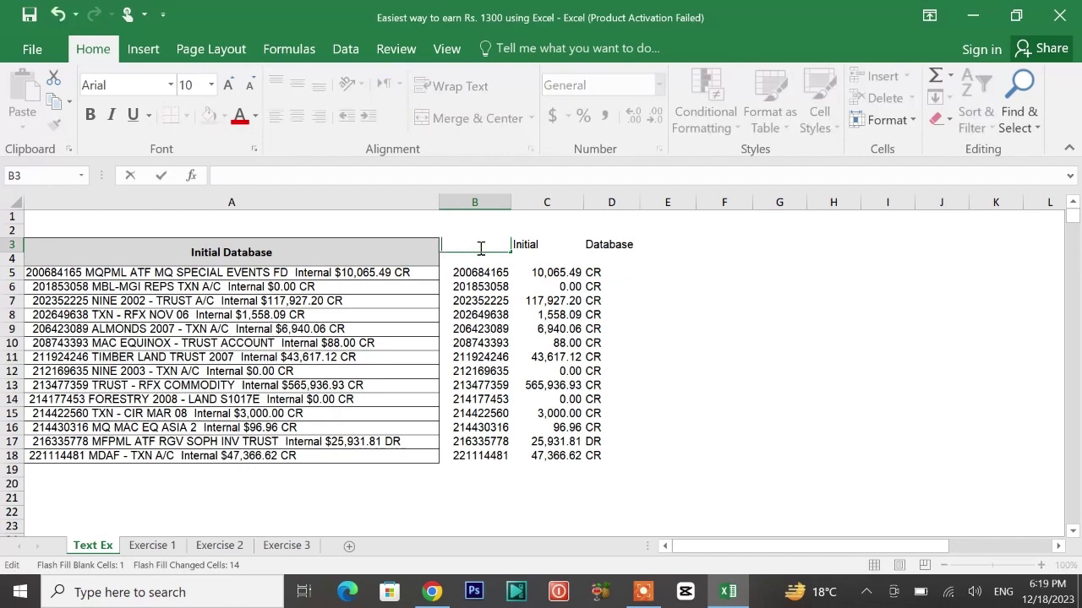
type("Acc")
type(" no")
left_click(536, 245)
double_click(537, 245)
key("BackSpace")
key("BackSpace")
key("BackSpace")
key("BackSpace")
key("BackSpace")
key("BackSpace")
key("BackSpace")
type("amount")
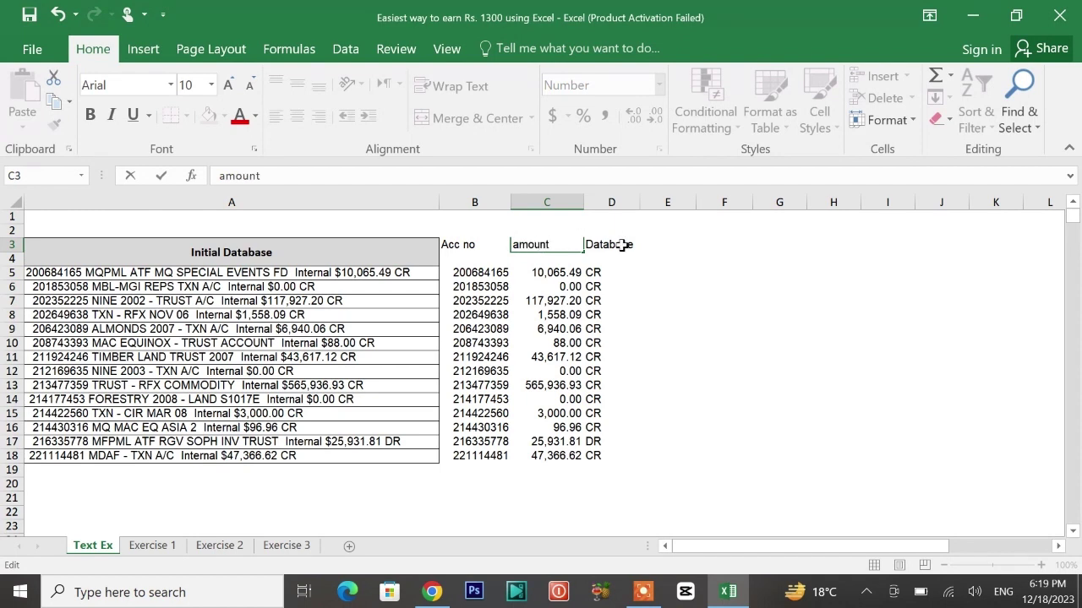
double_click(622, 244)
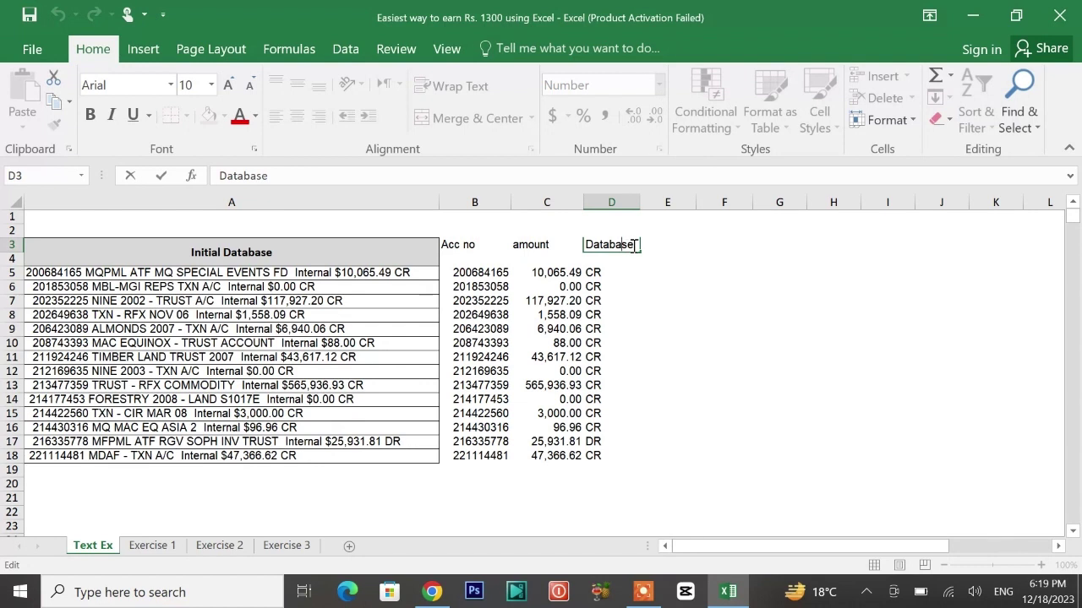
key("BackSpace")
key("BackSpace")
key("BackSpace")
key("BackSpace")
key("BackSpace")
key("BackSpace")
key("BackSpace")
key("BackSpace")
type("CR/DR")
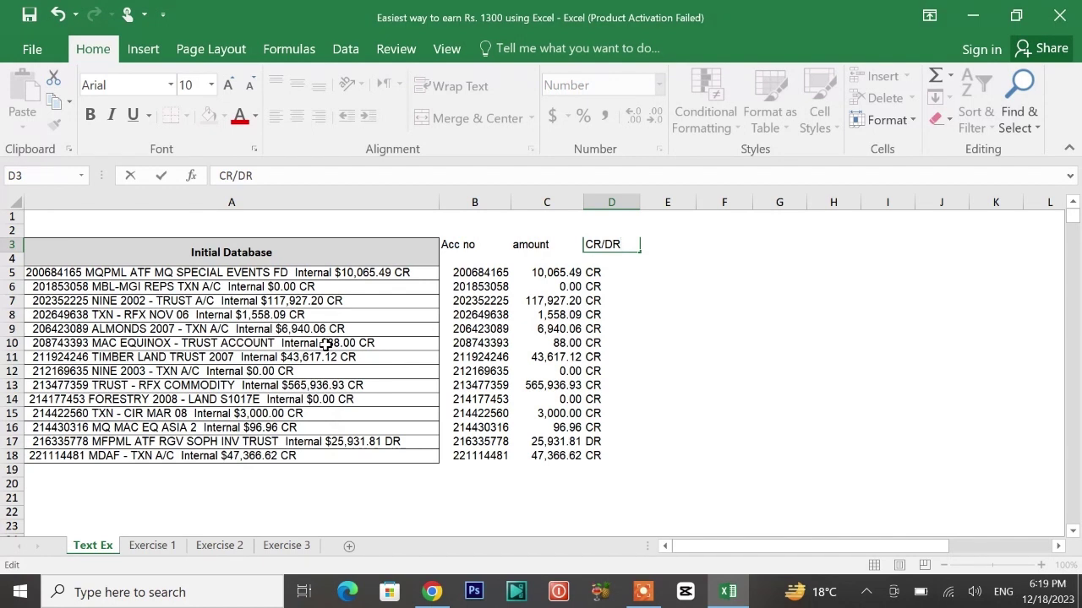
left_click(466, 274)
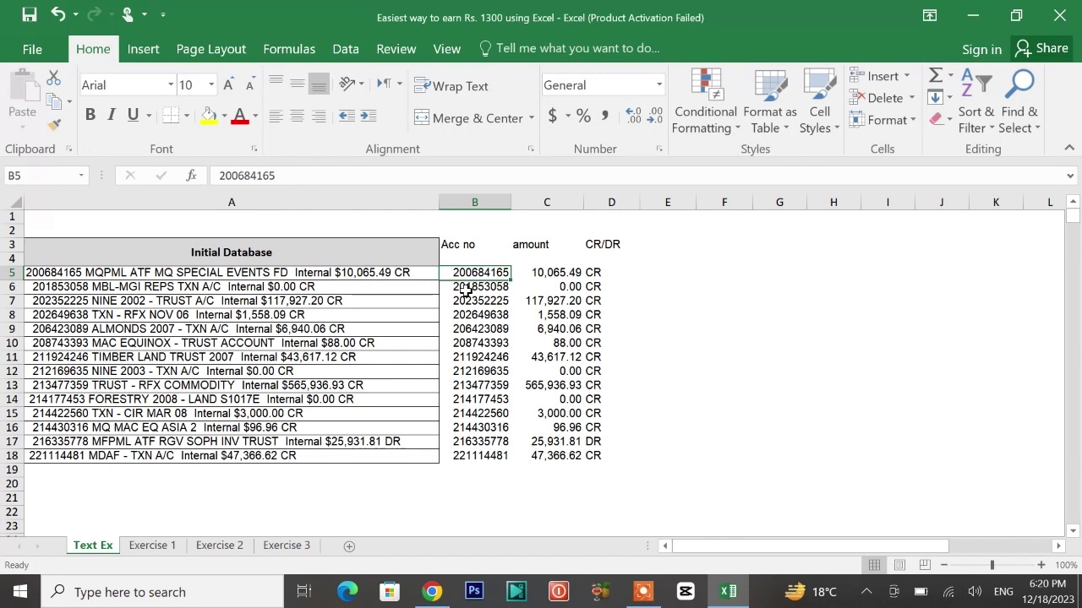
left_click(575, 276)
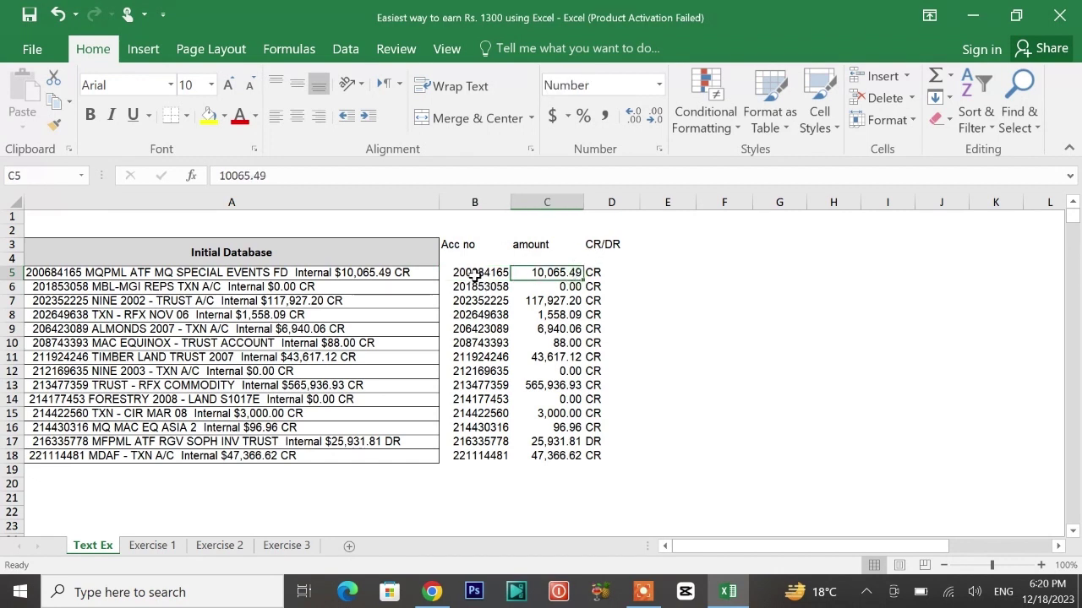
Step: On the Exercise 1 sheet, enter 'ravi' in C5 and Flash Fill the Lower Case column
left_click(142, 548)
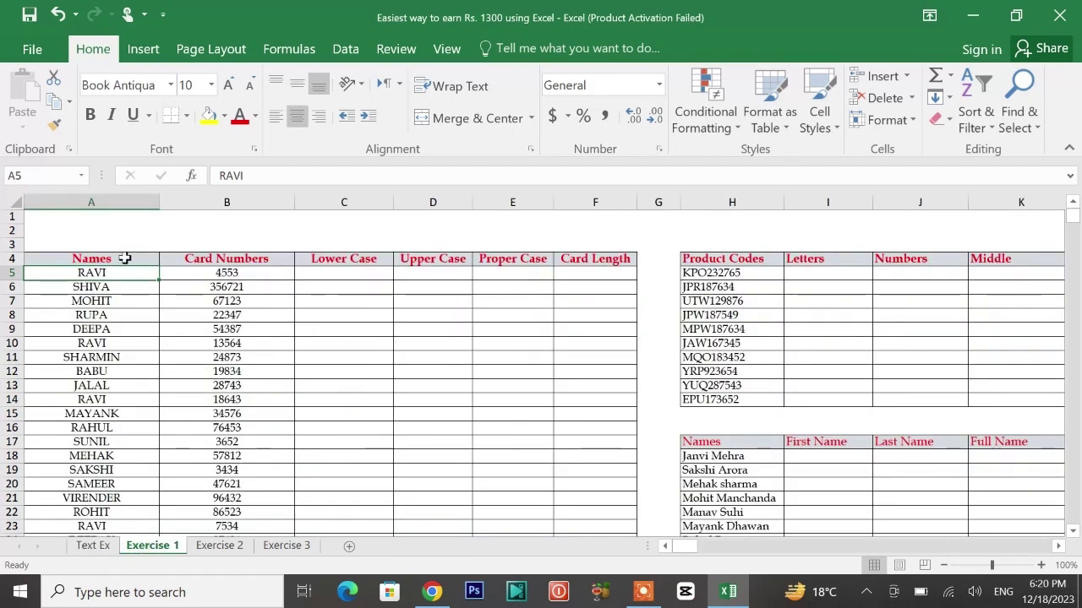
left_click(343, 273)
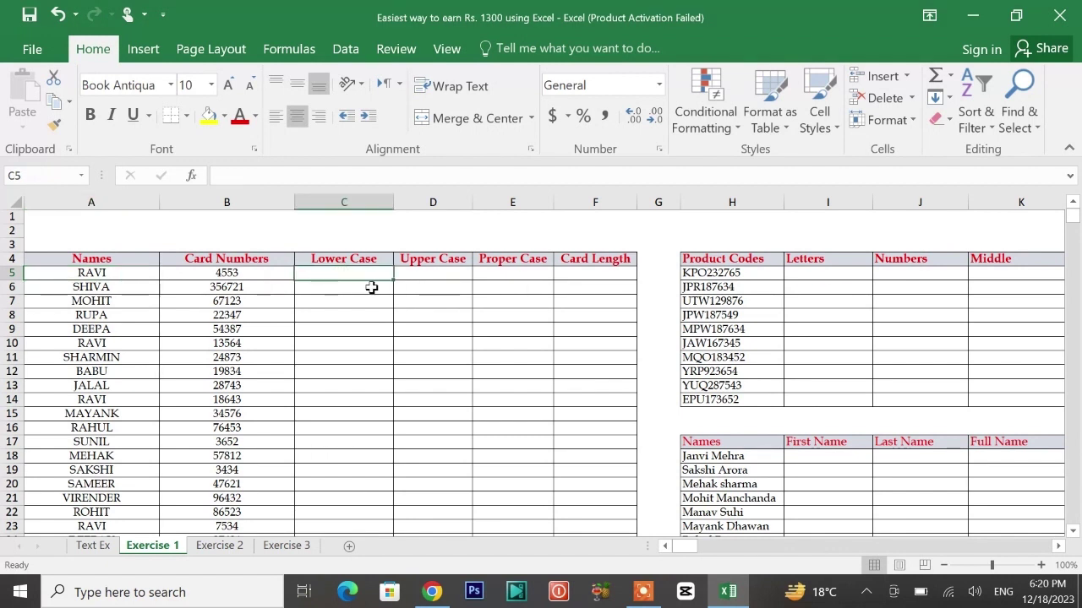
left_click(437, 280)
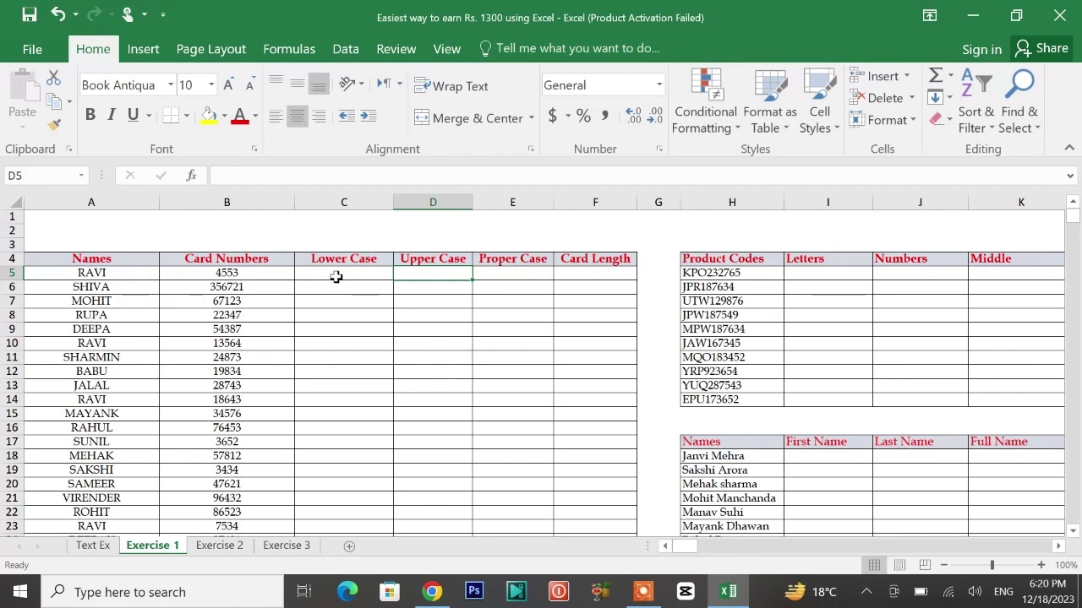
left_click(337, 276)
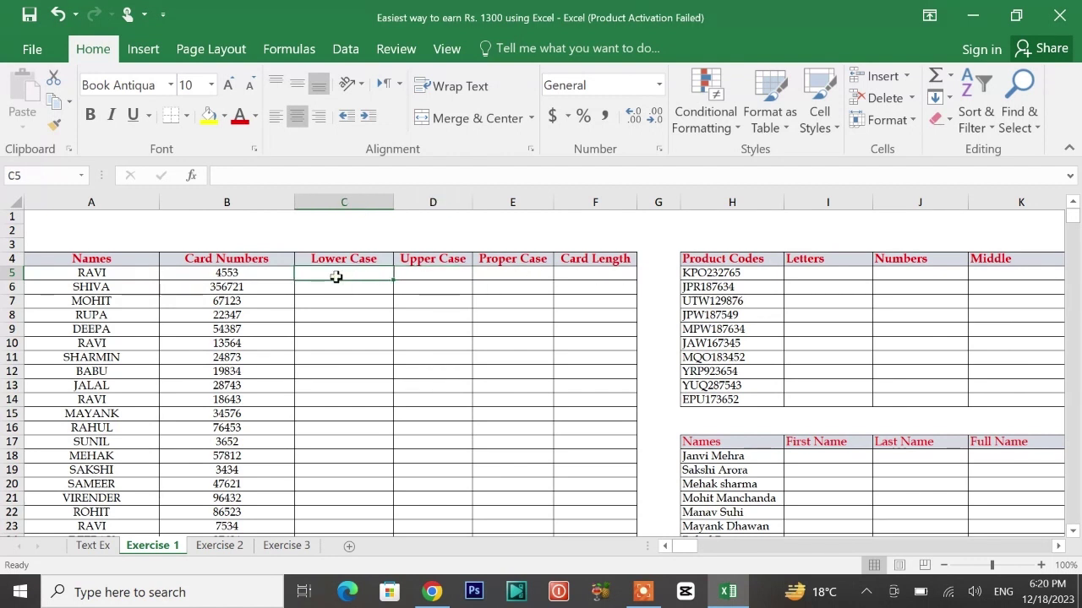
type("ravi")
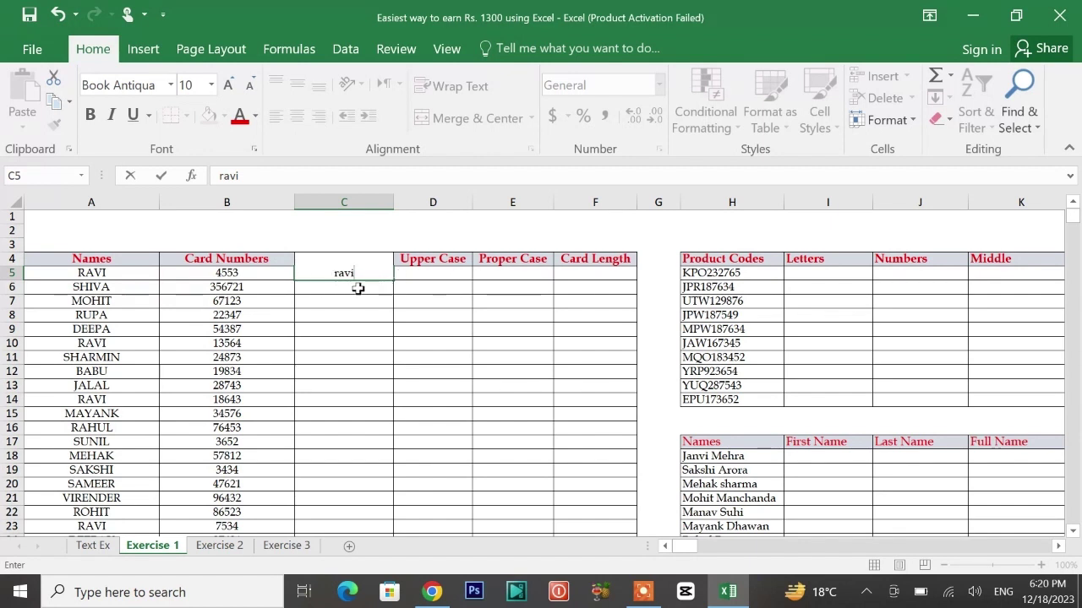
key("Return")
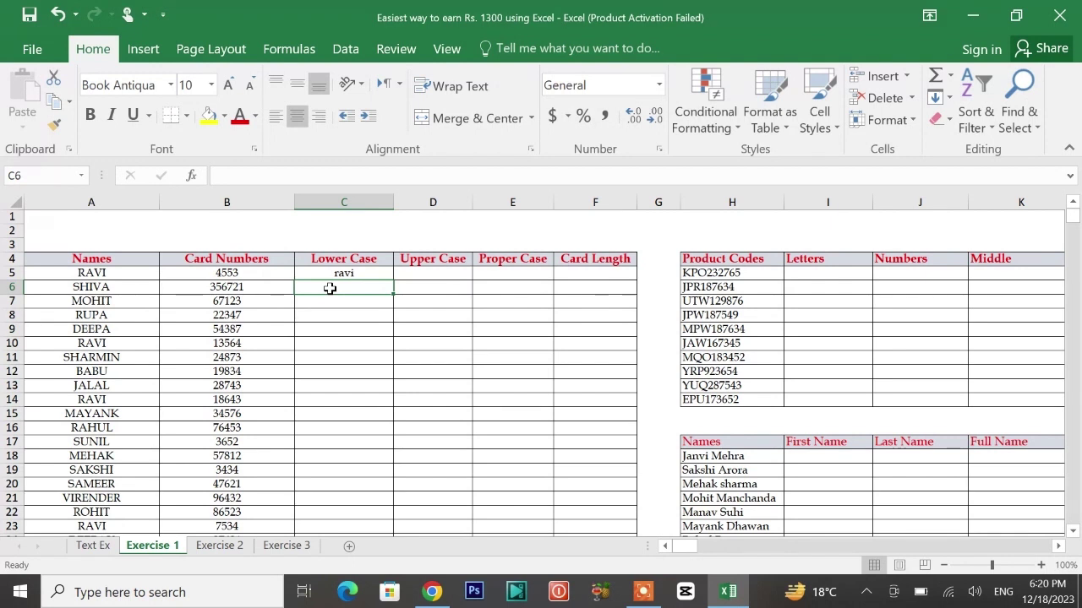
key("ctrl+e")
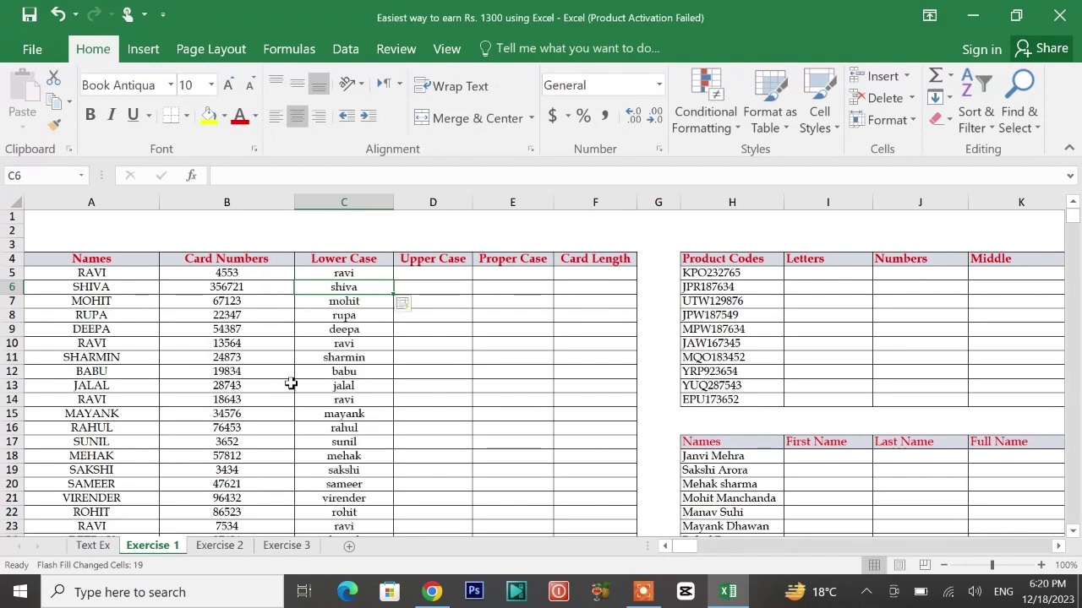
Step: Return to the Fiverr excel data cleaning results in the browser
left_click(450, 282)
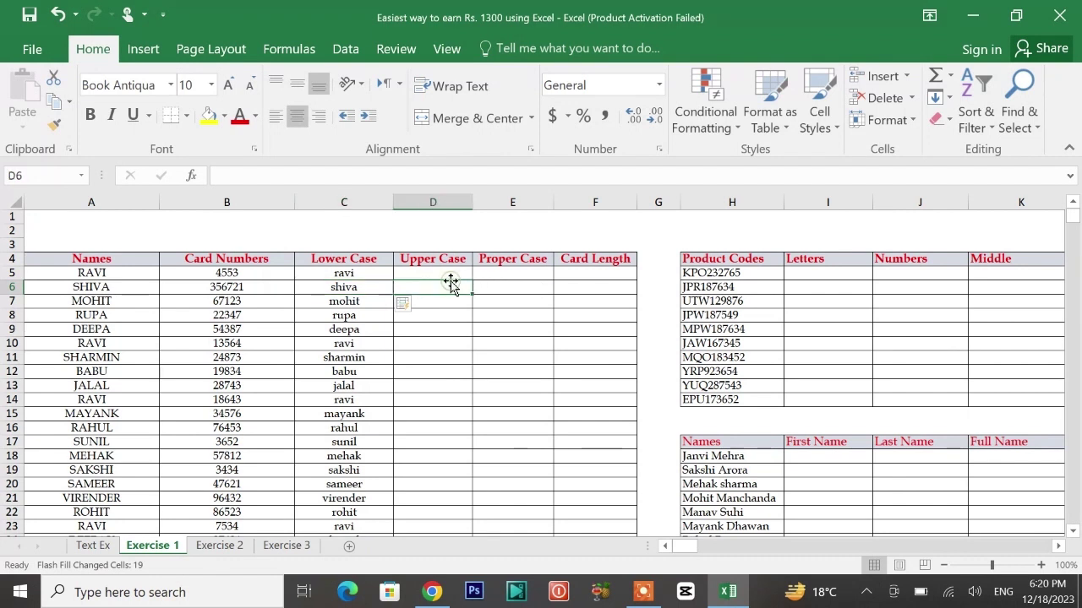
left_click(428, 275)
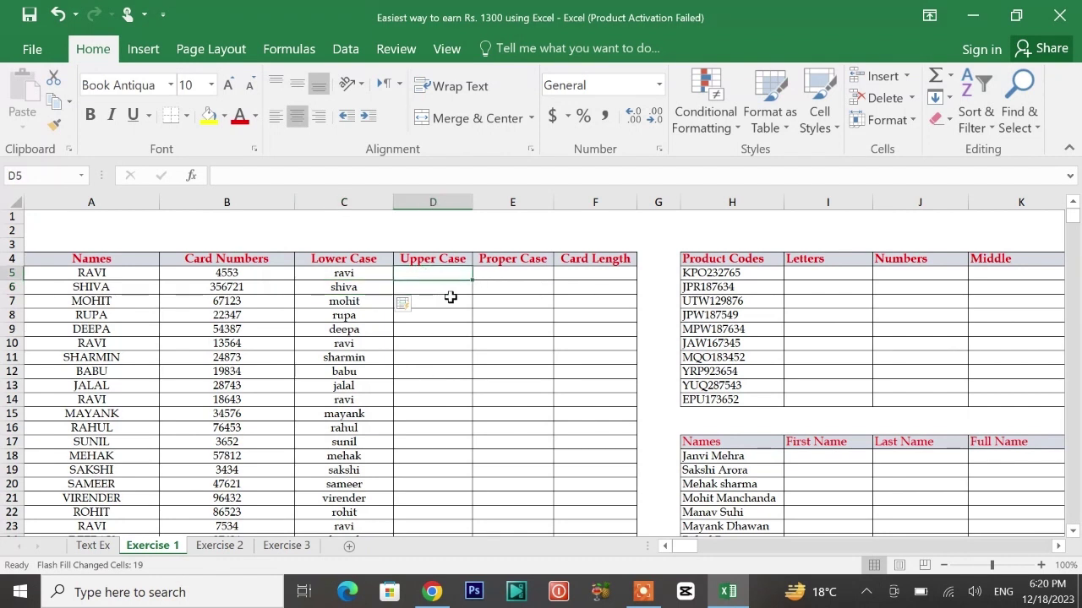
key("Down")
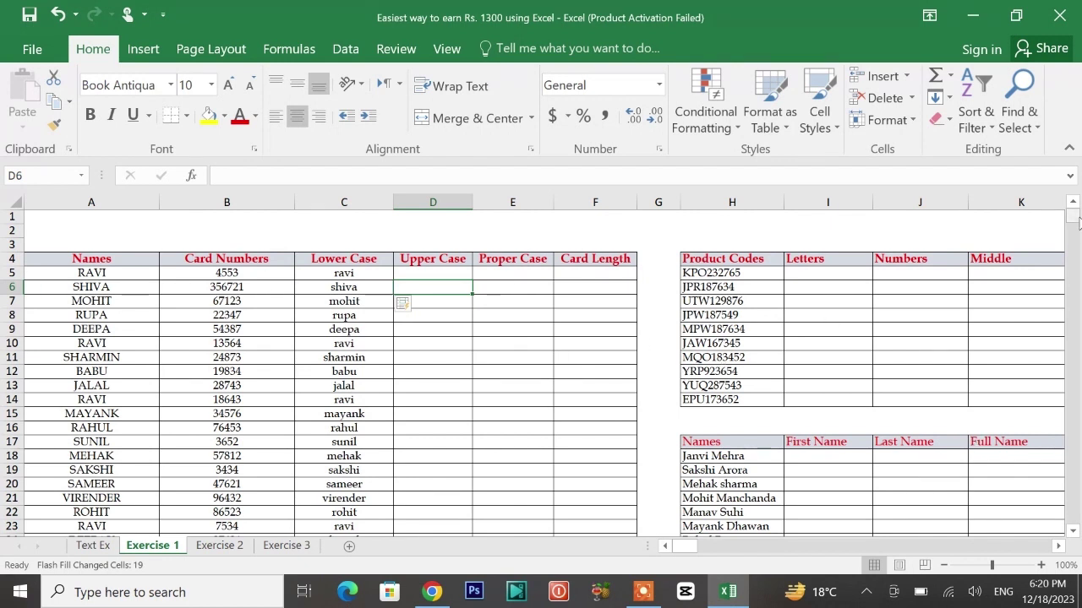
left_click_drag(1075, 218, 1077, 203)
left_click(432, 592)
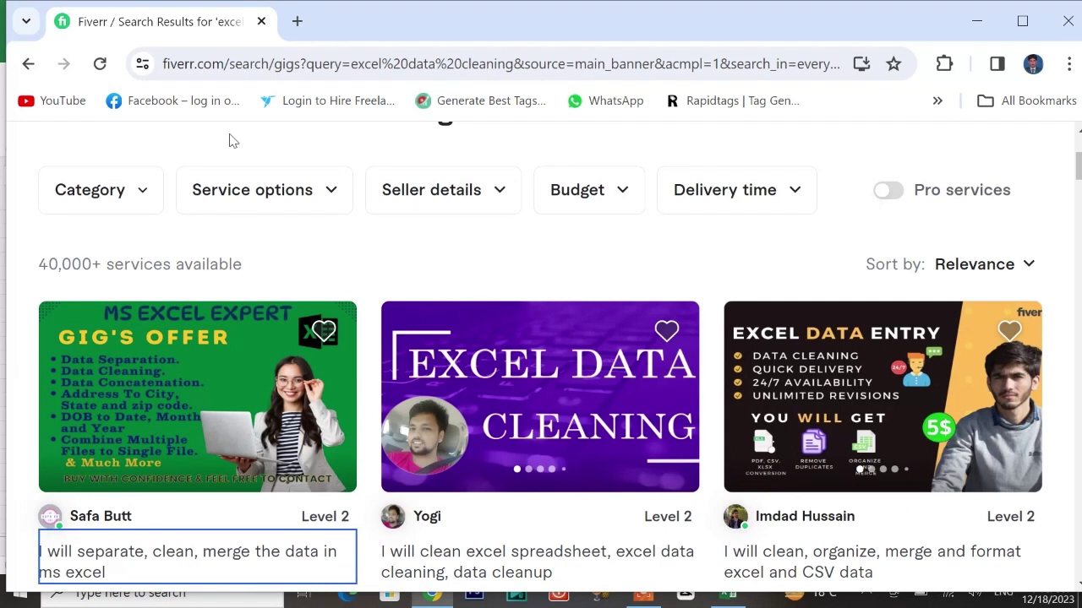
Step: Open a new Chrome tab on the Google start page next to the Fiverr results
left_click(297, 21)
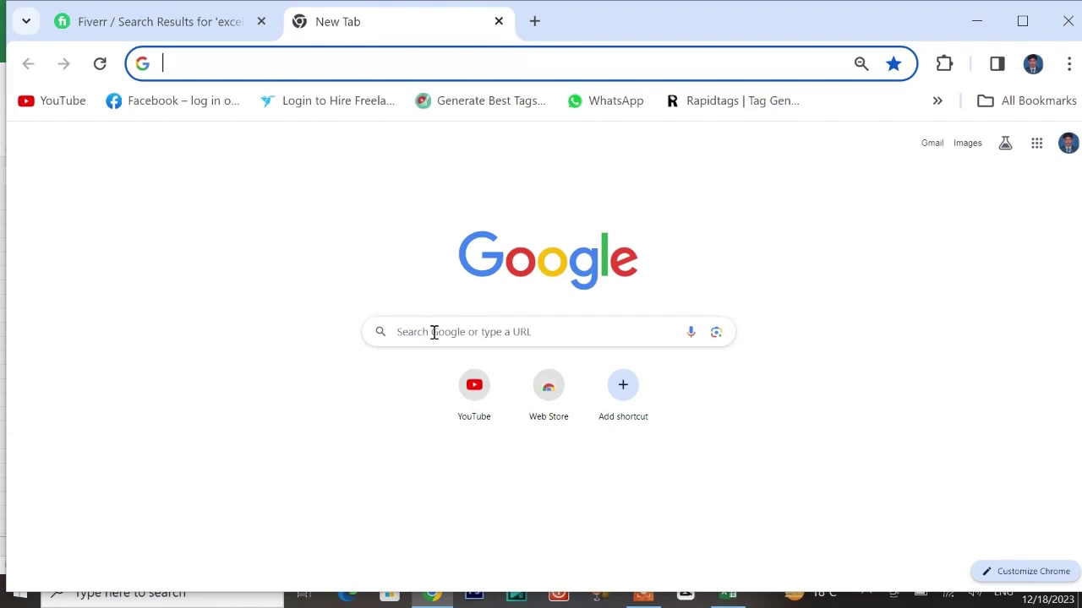
Step: Search Google for 'facebook' from the suggestions, then return to the Fiverr excel data cleaning tab
left_click(434, 332)
type("fa")
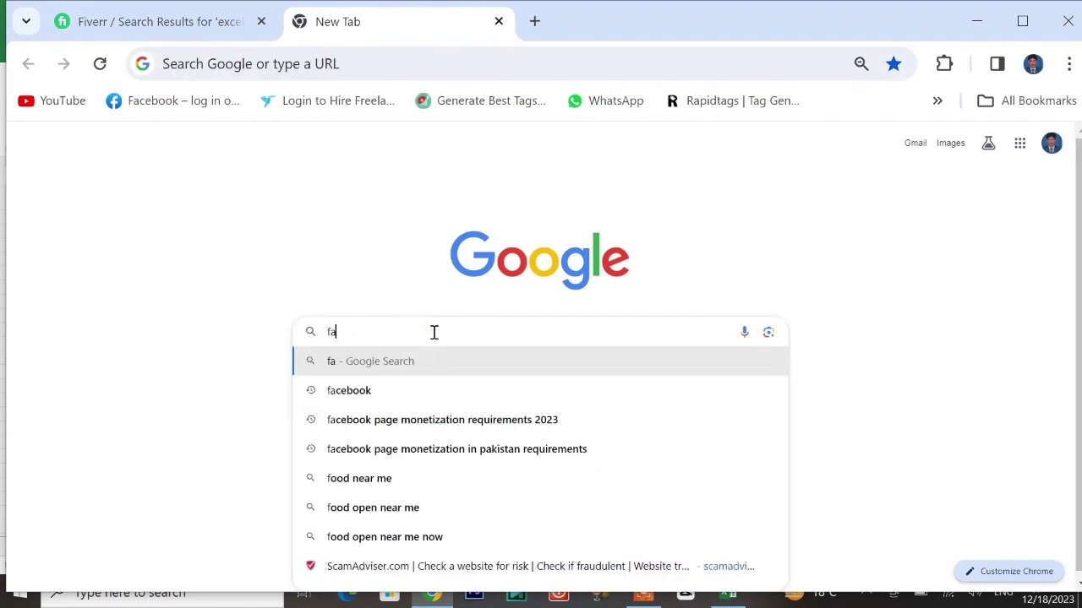
key("Down")
key("Return")
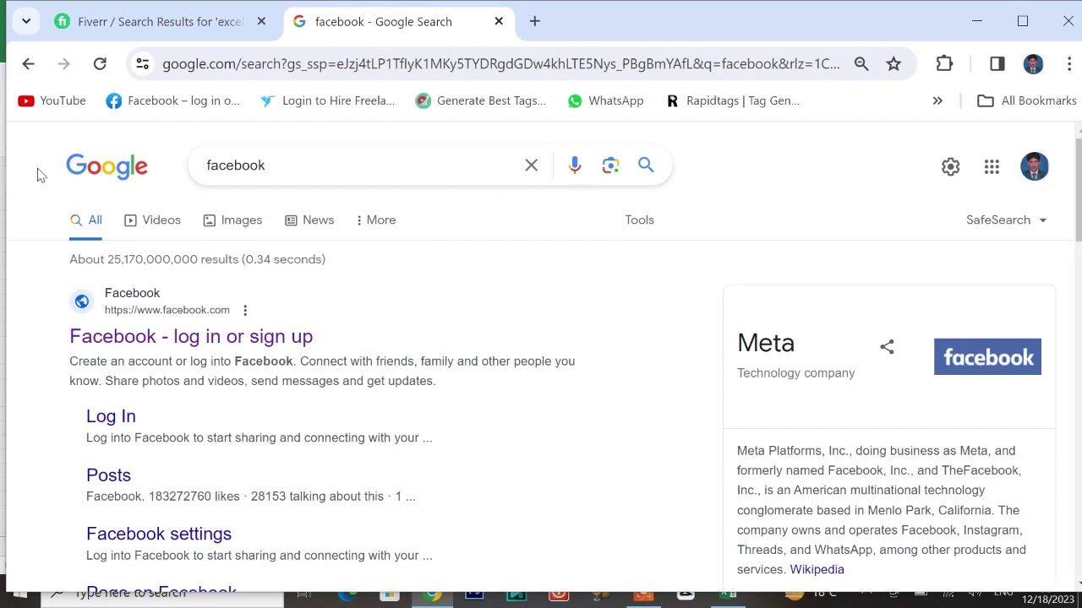
left_click(137, 19)
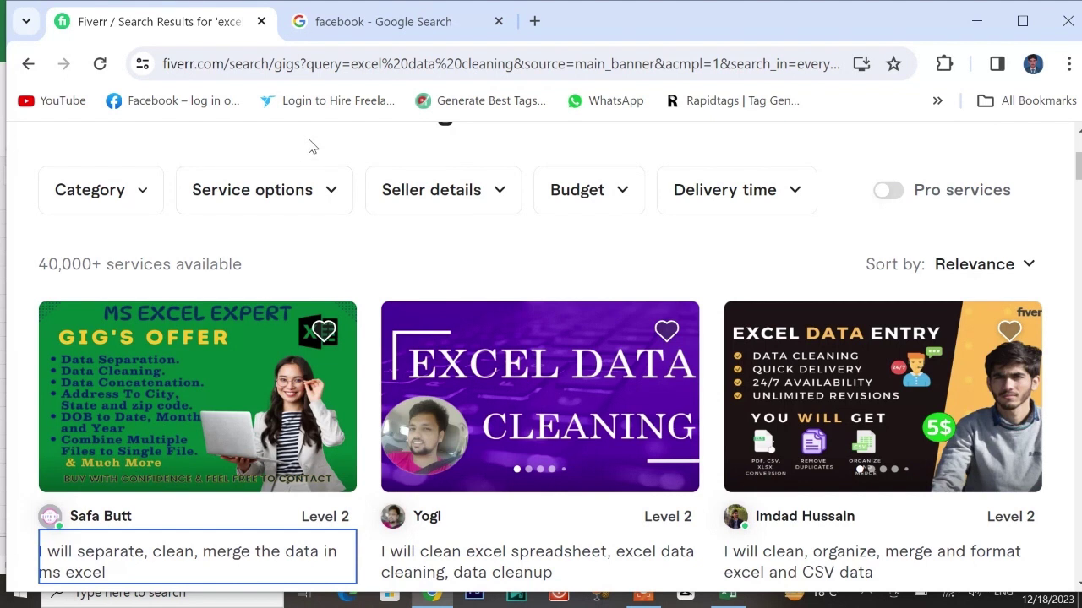
scroll(309, 147, "down", 1)
scroll(310, 142, "up", 2)
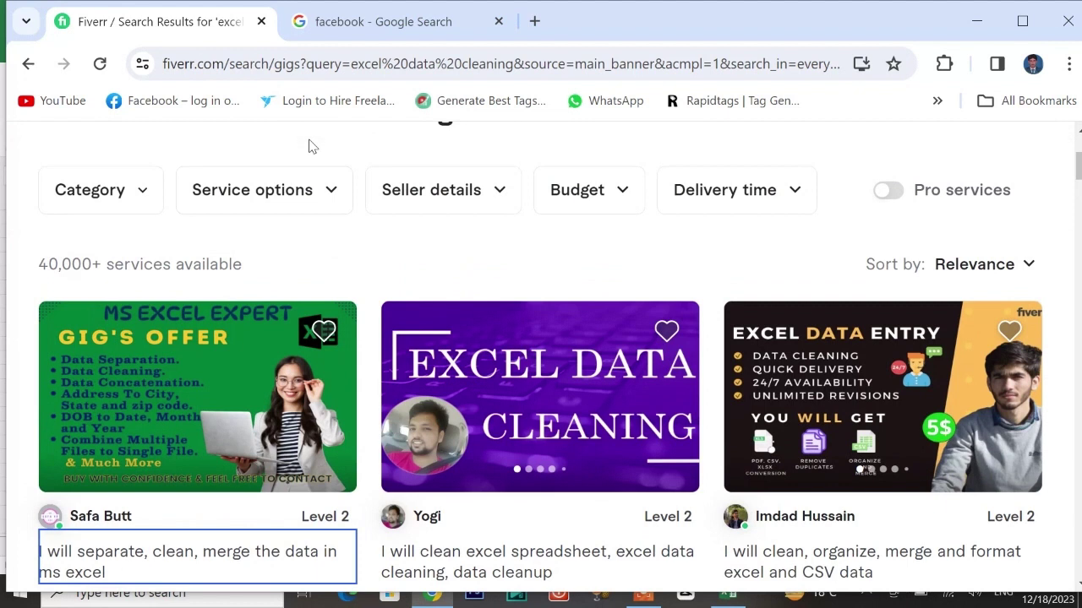